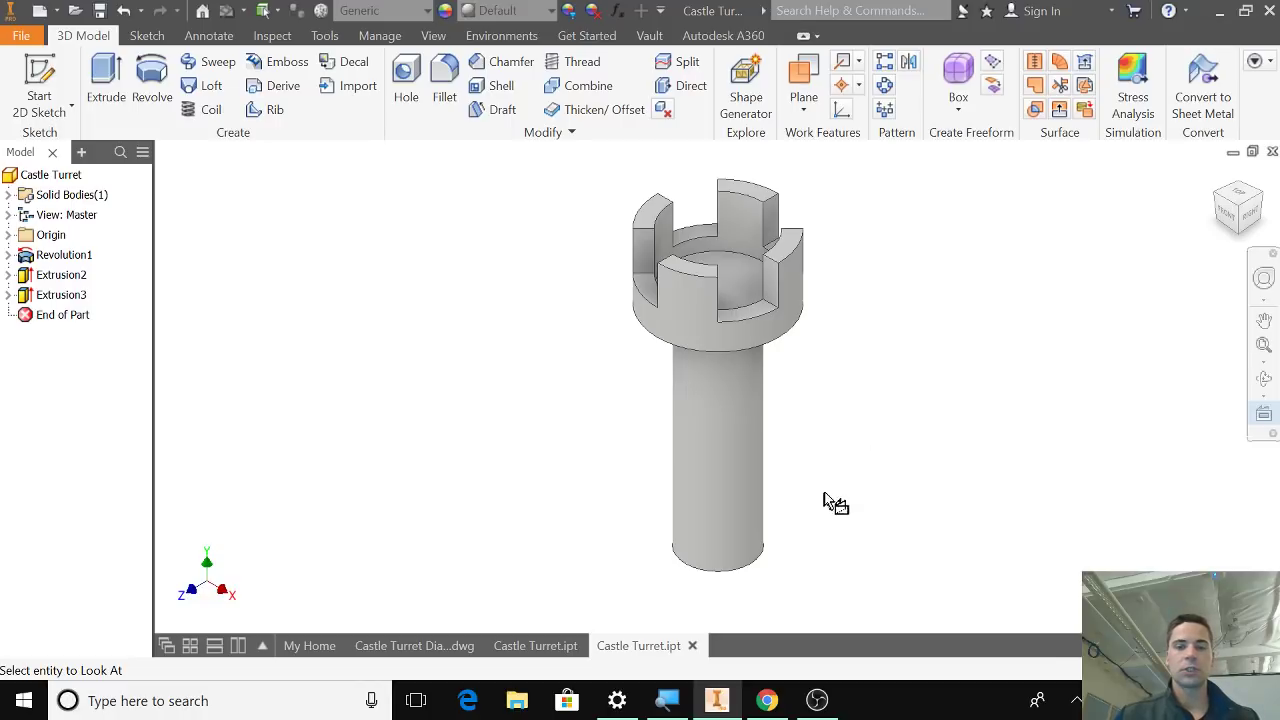
Inspect the textured Castle Turret model, then return to the plain gray turret part.
left_click(537, 647)
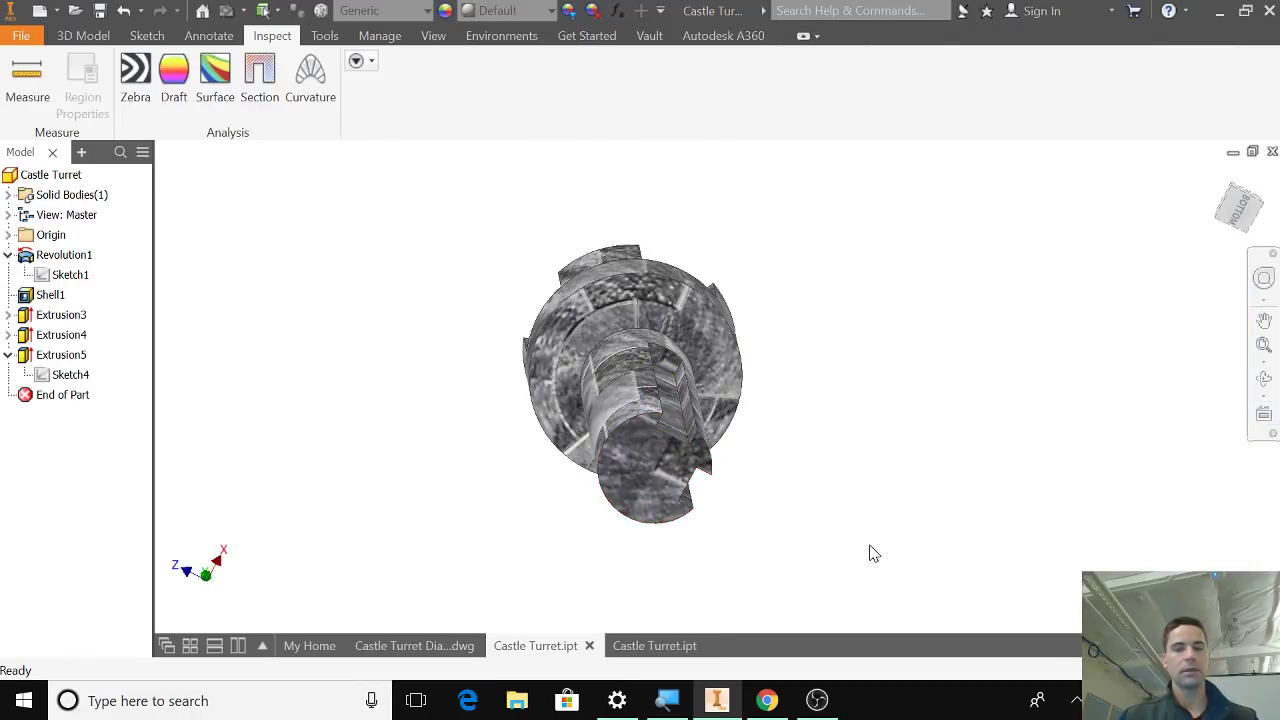
middle_click_drag(873, 553, 803, 557, "shift")
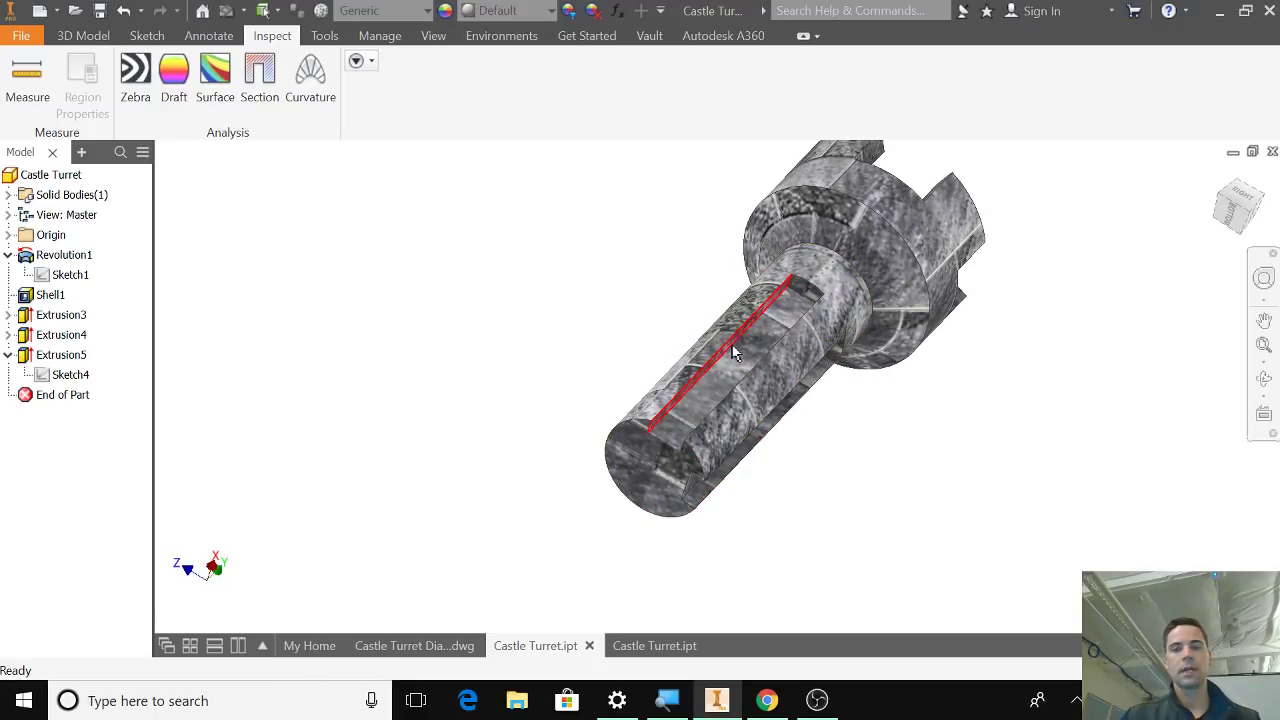
middle_click_drag(834, 474, 786, 480, "shift")
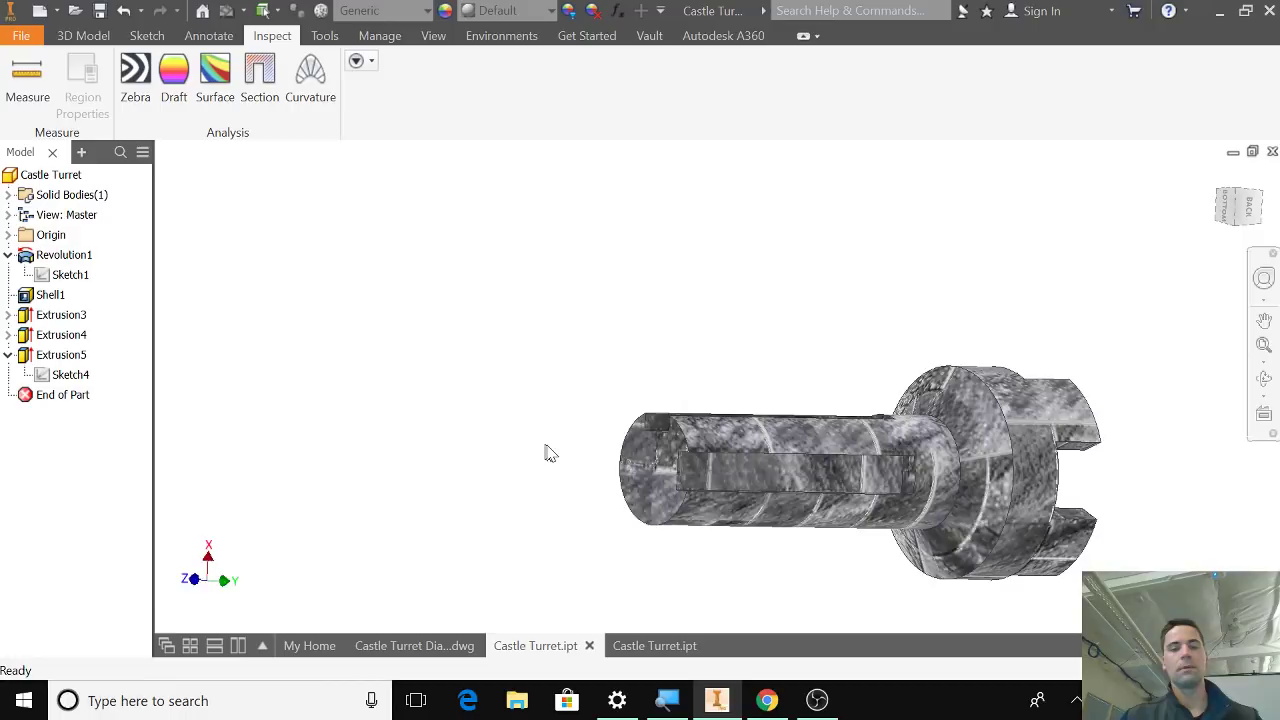
middle_click_drag(548, 453, 600, 531, "shift")
left_click(655, 645)
key("Page_Up")
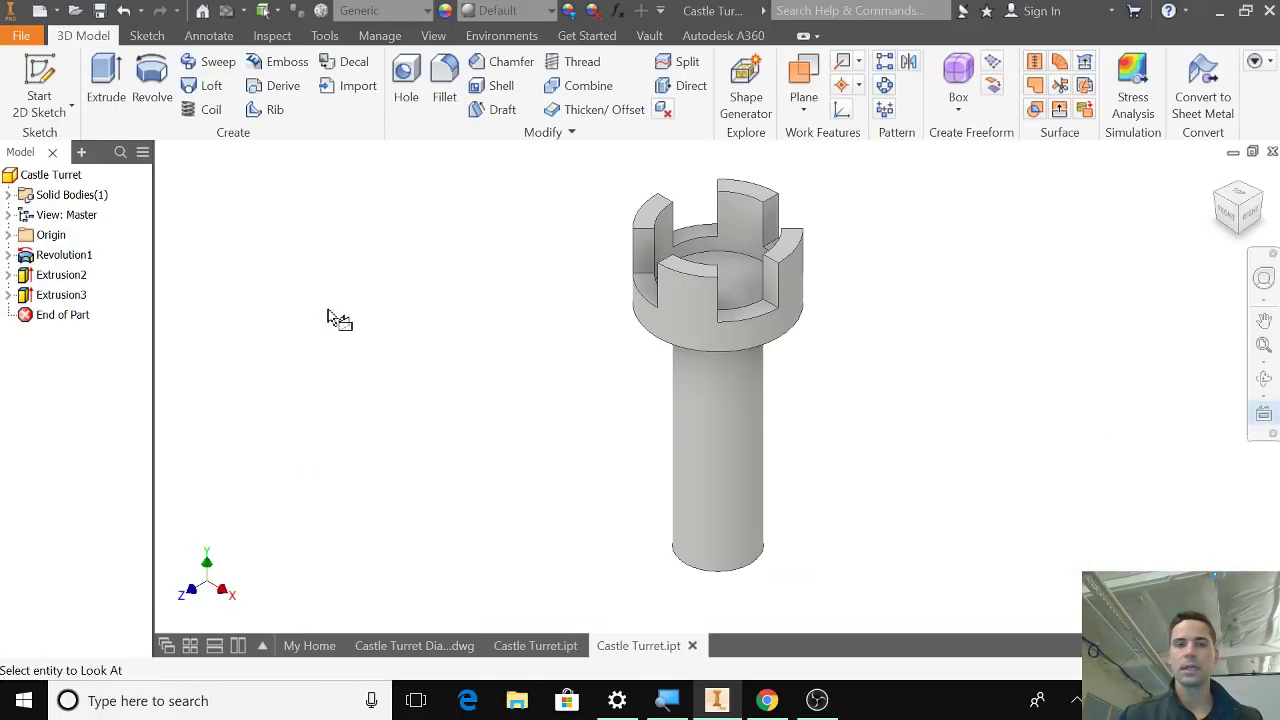
Start Sketch7 on the shaft's bottom end face and square the view to it.
left_click(39, 88)
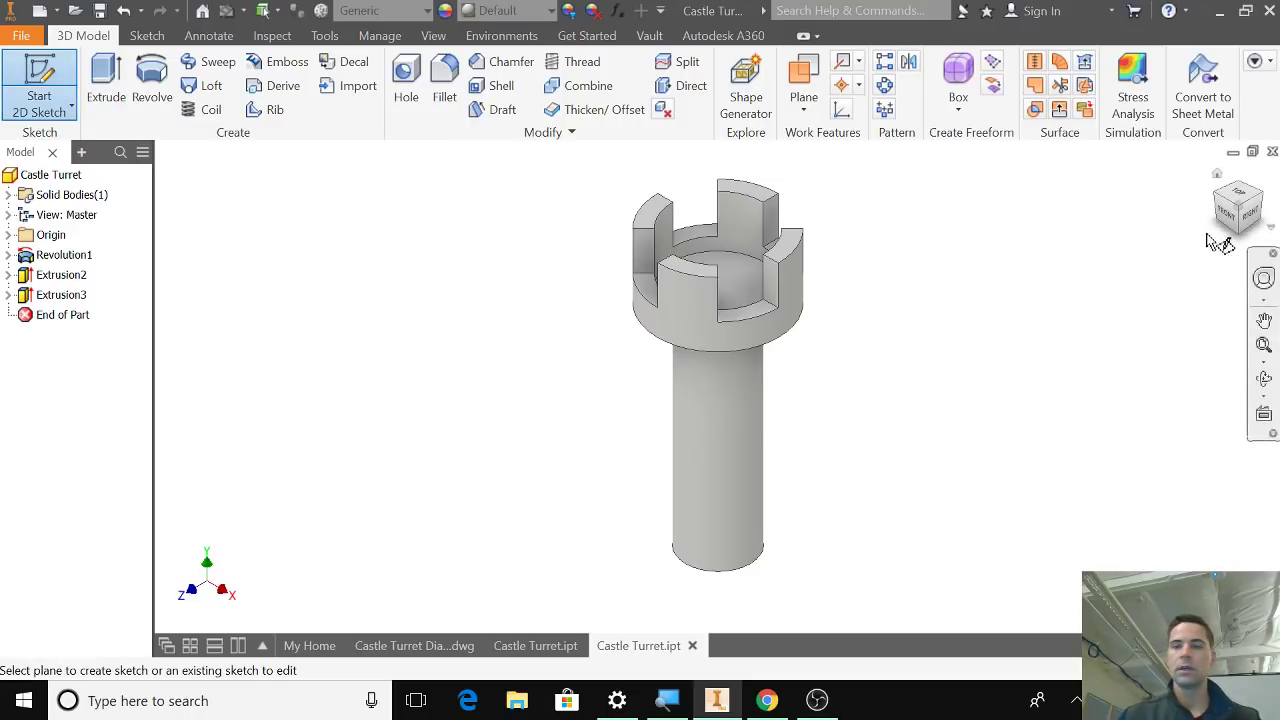
mouse_move(880, 526)
middle_mouse_down("shift")
mouse_move(864, 452)
mouse_move(872, 464)
middle_mouse_up("shift")
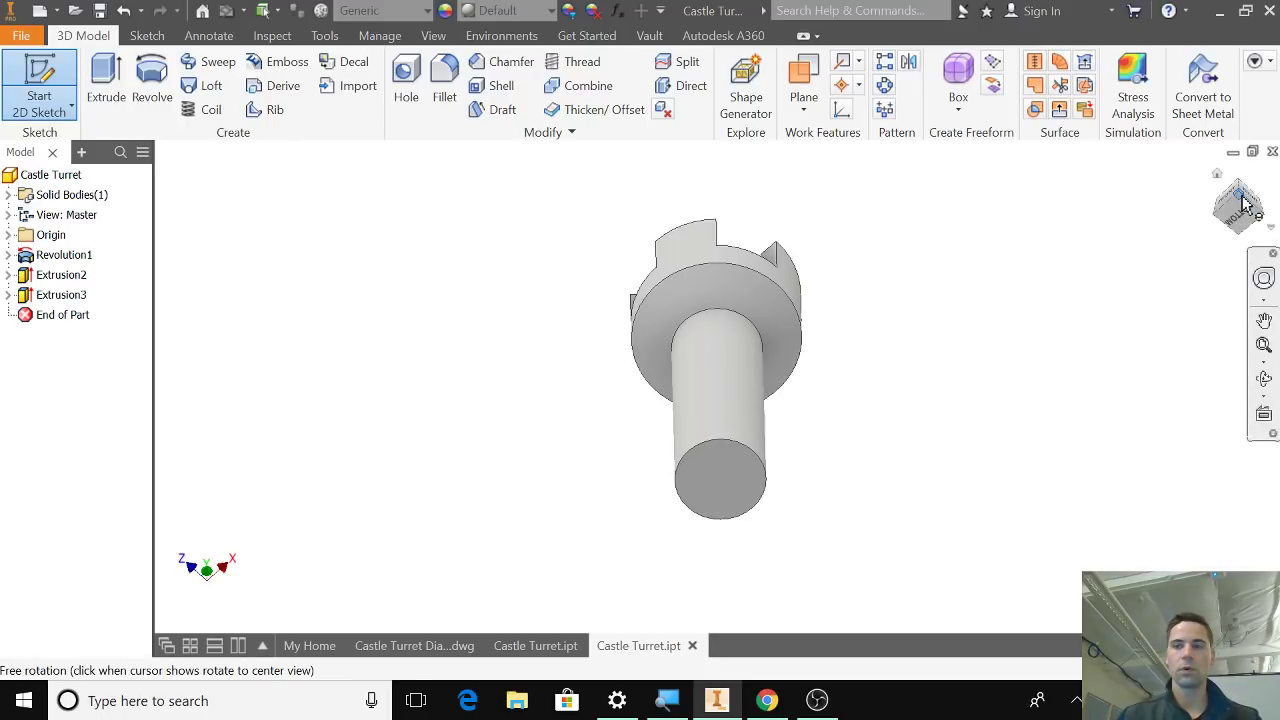
left_click(736, 486)
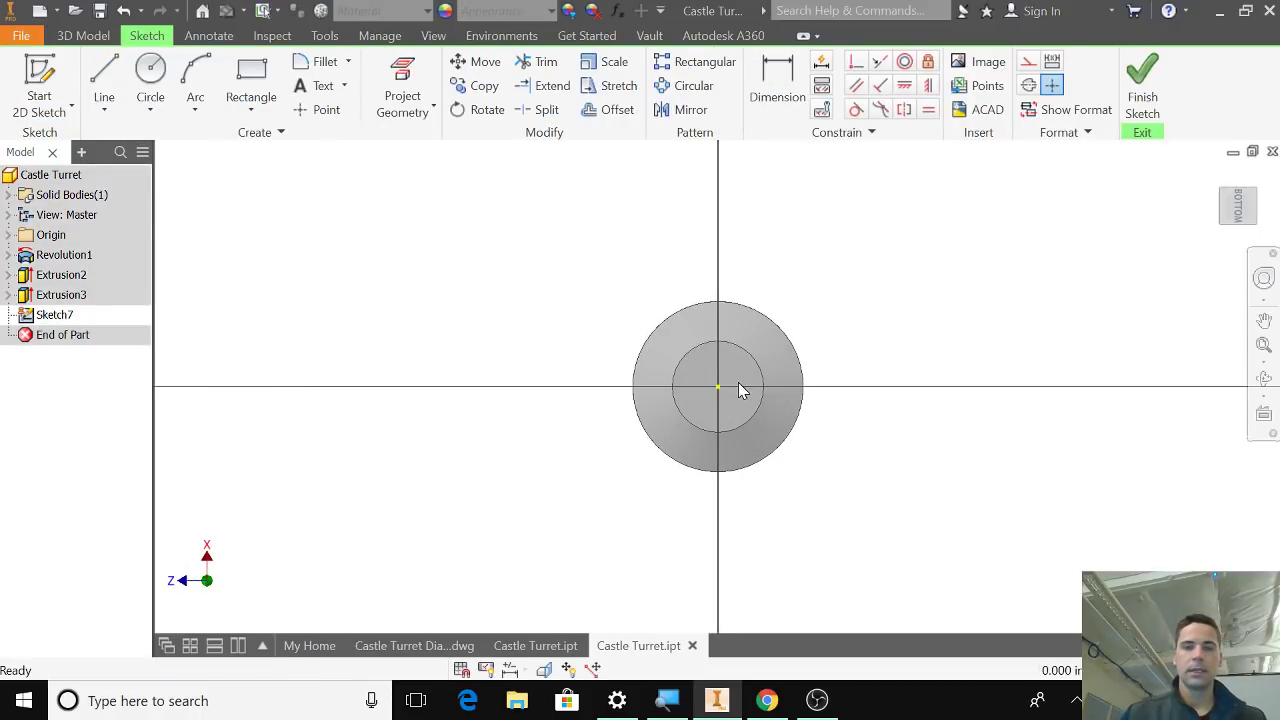
scroll(738, 382, "up", 5)
scroll(736, 390, "down", 2)
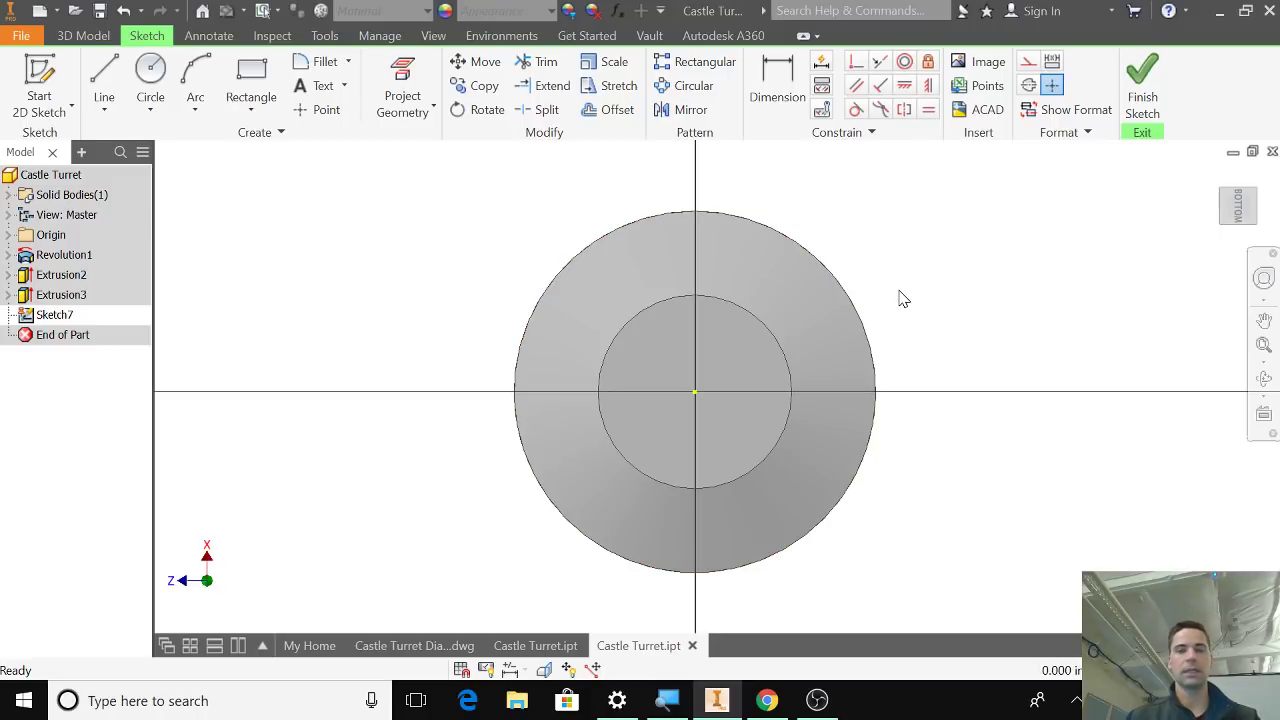
middle_click_drag(903, 298, 905, 289, "shift")
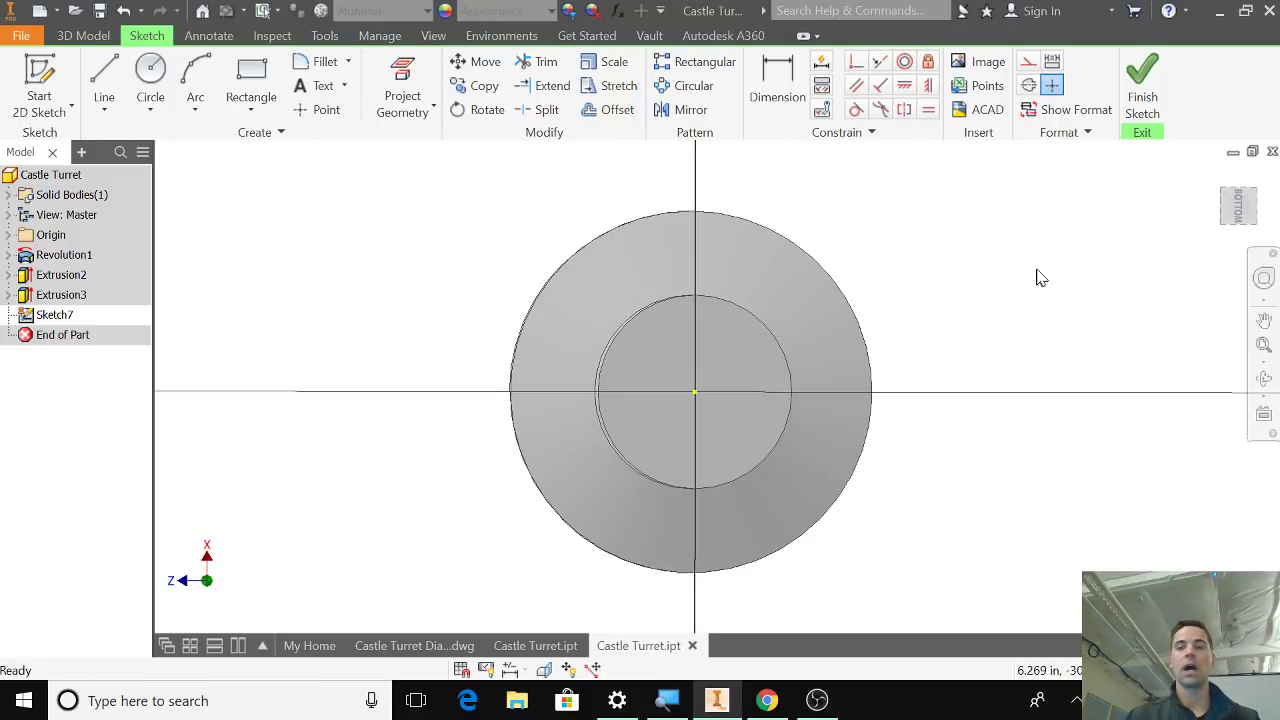
left_click(1238, 207)
scroll(698, 392, "up", 4)
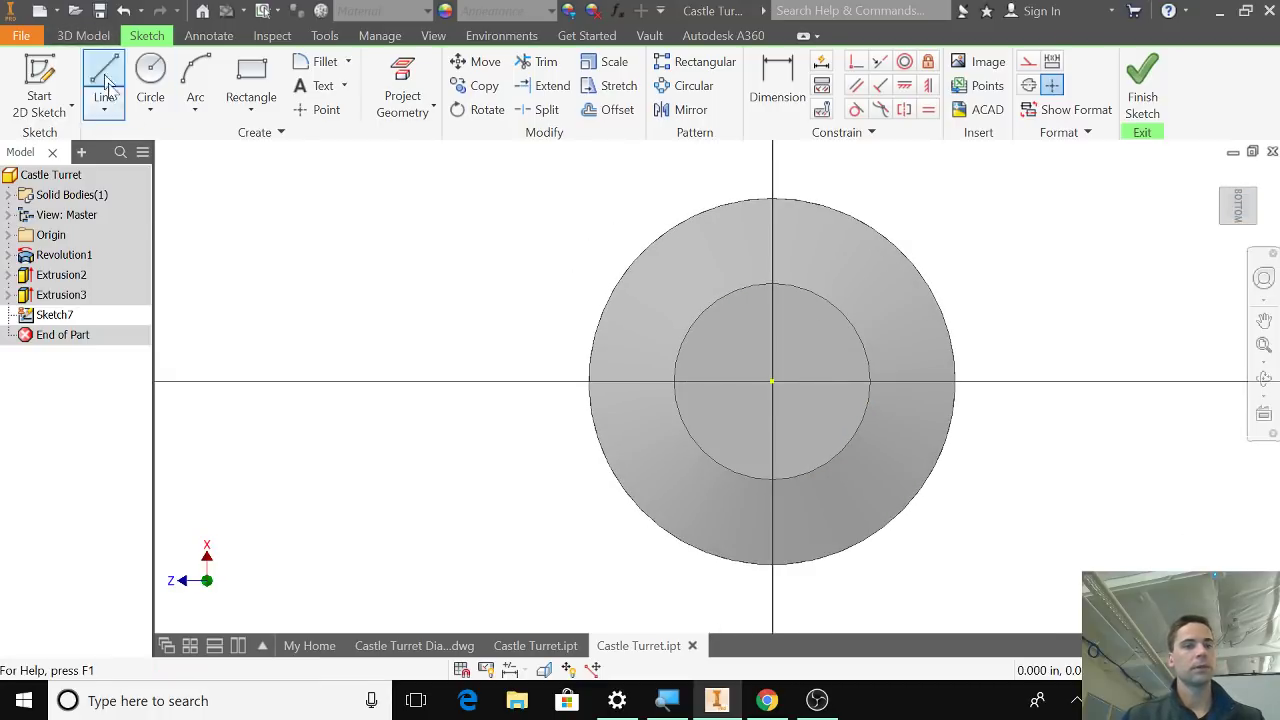
Draw a line from the sketch origin to the shaft's inner circle at 70°.
middle_click_drag(998, 500, 896, 490)
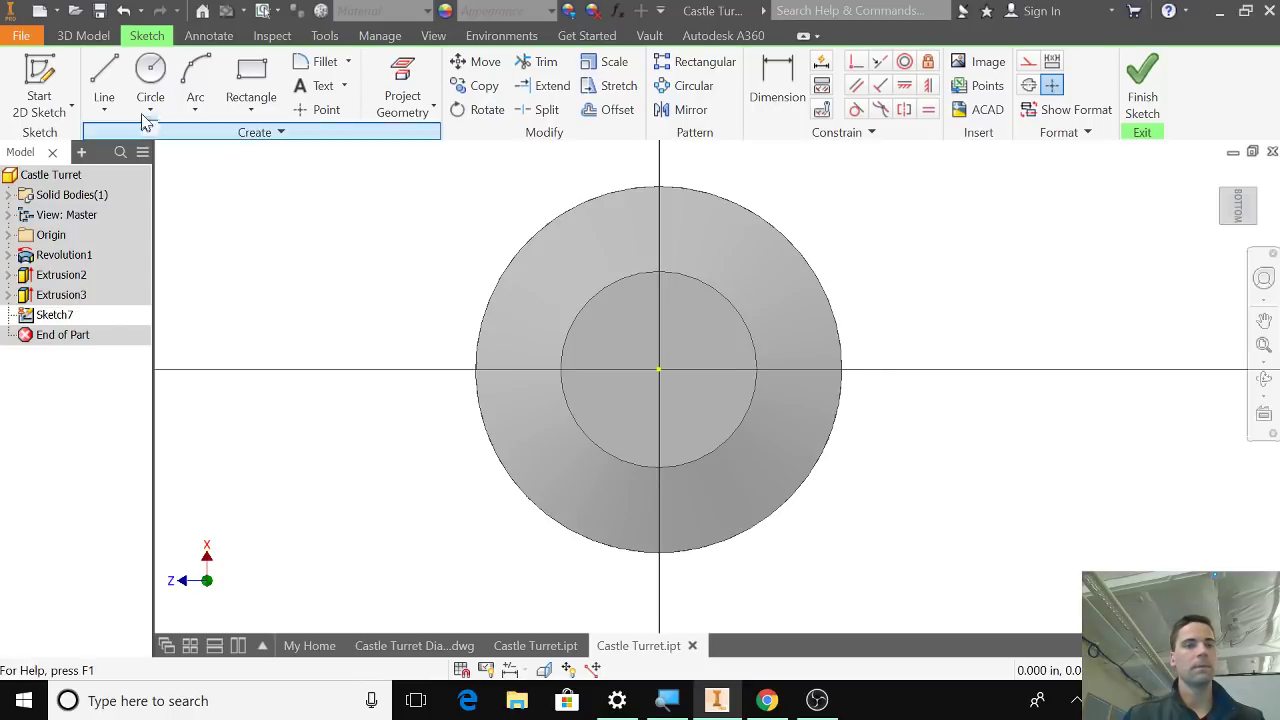
left_click(113, 79)
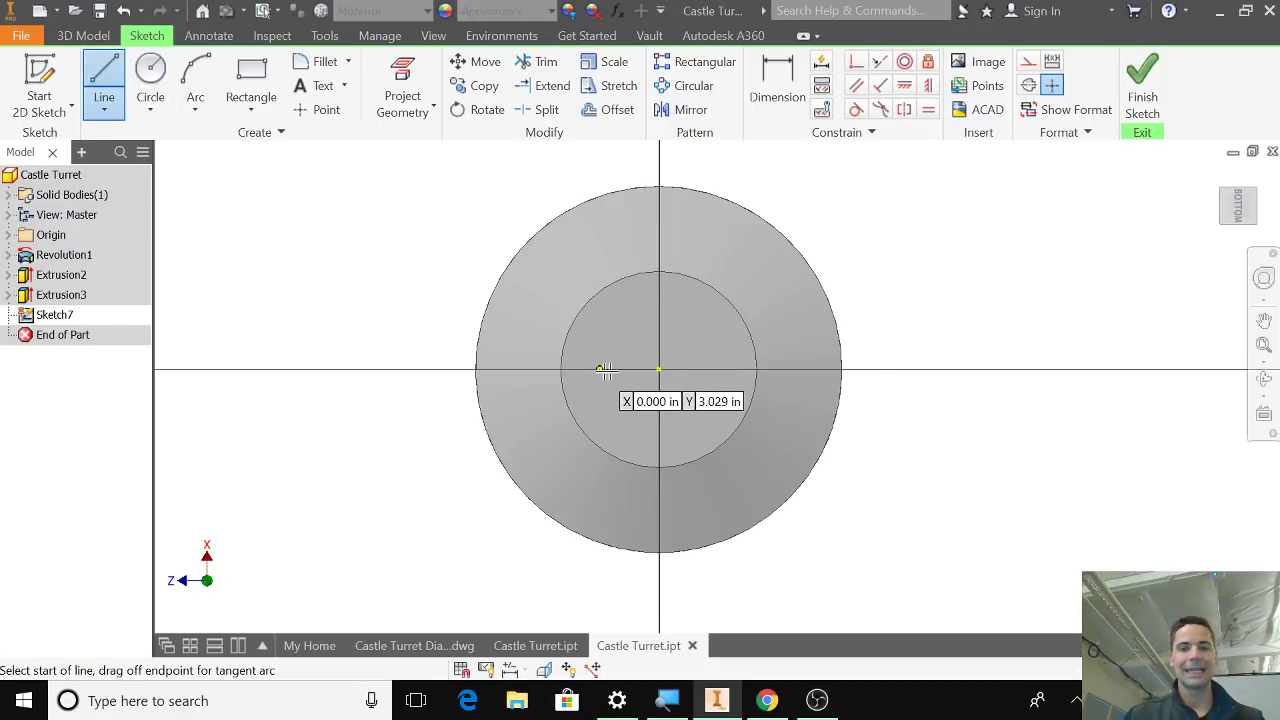
left_click(658, 369)
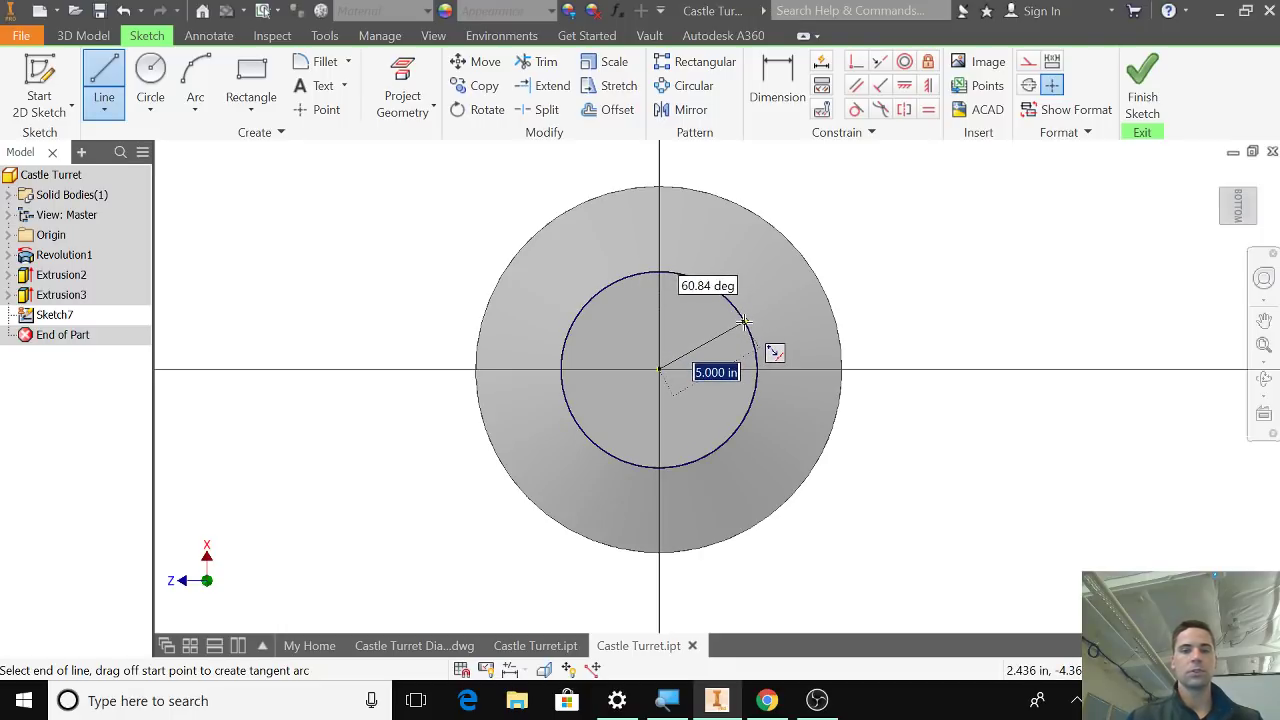
key("Tab")
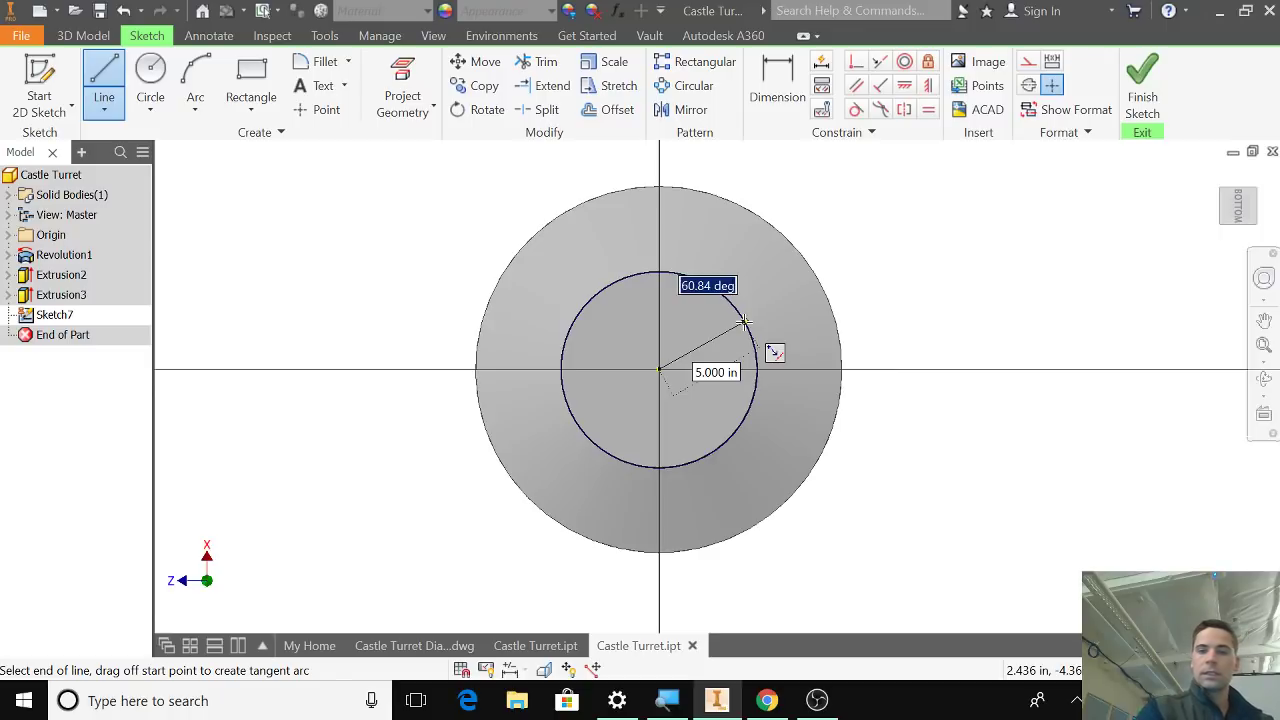
type("7")
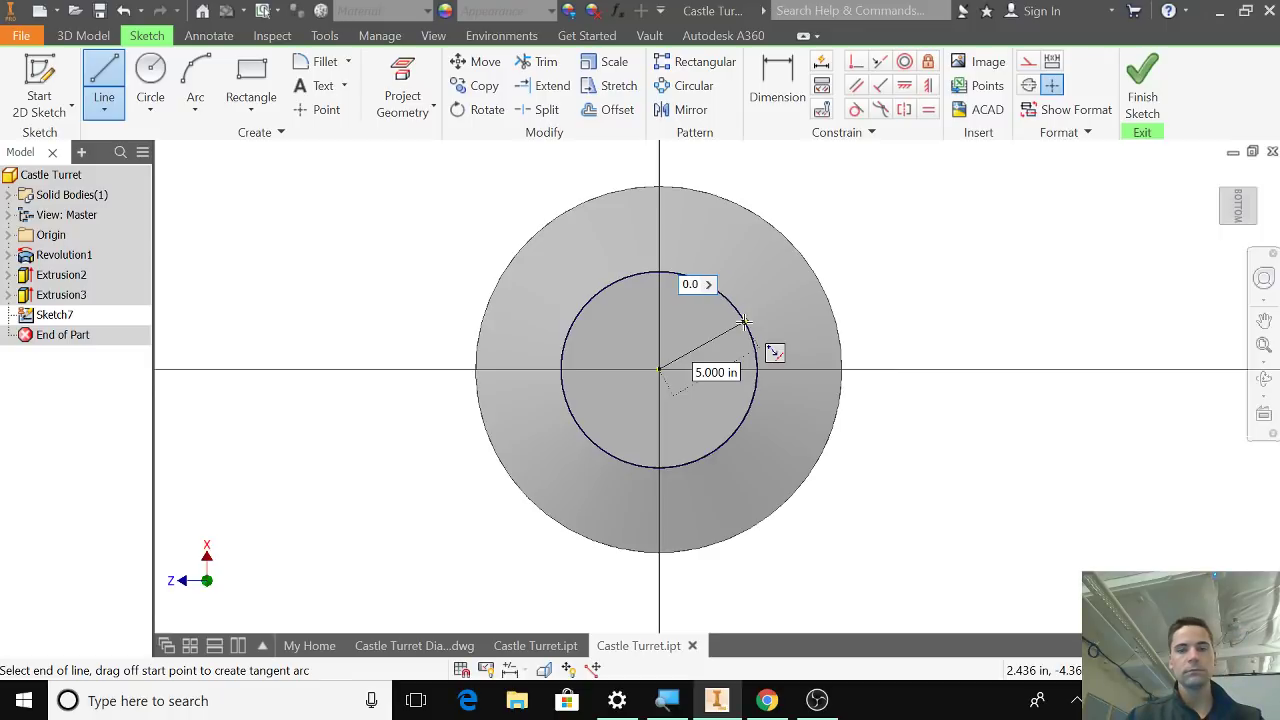
key("Tab")
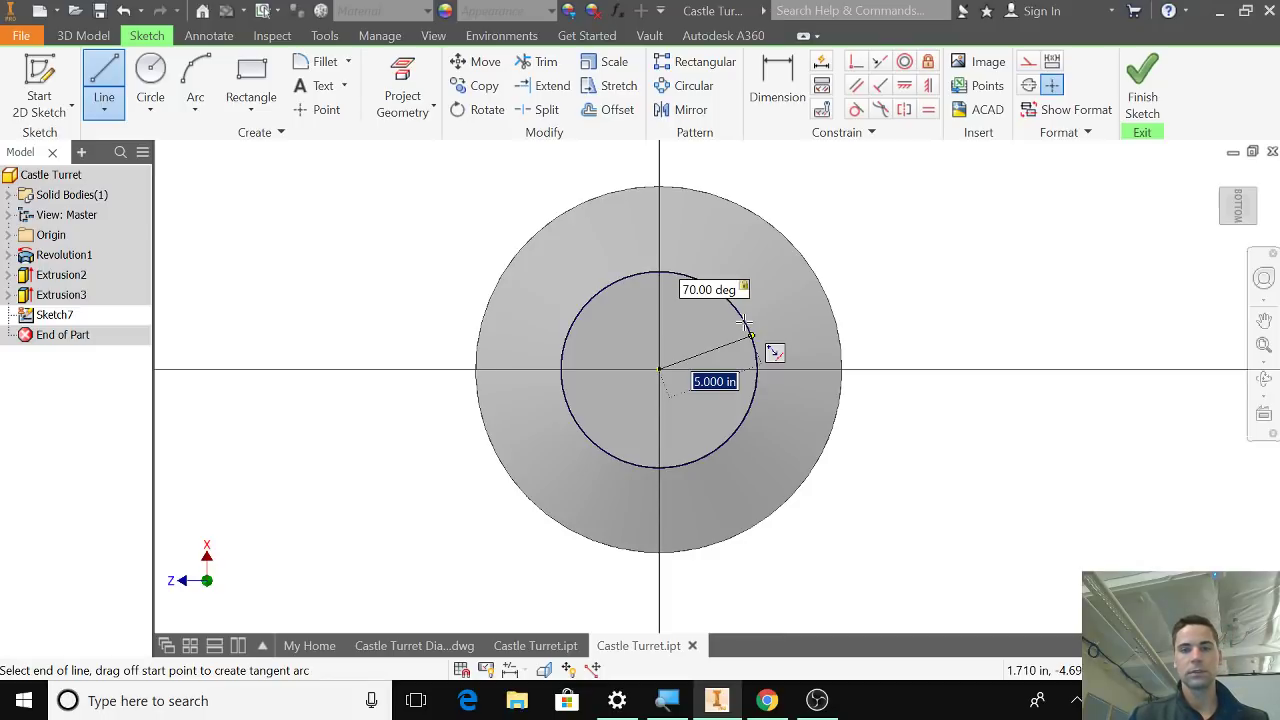
left_click(745, 321)
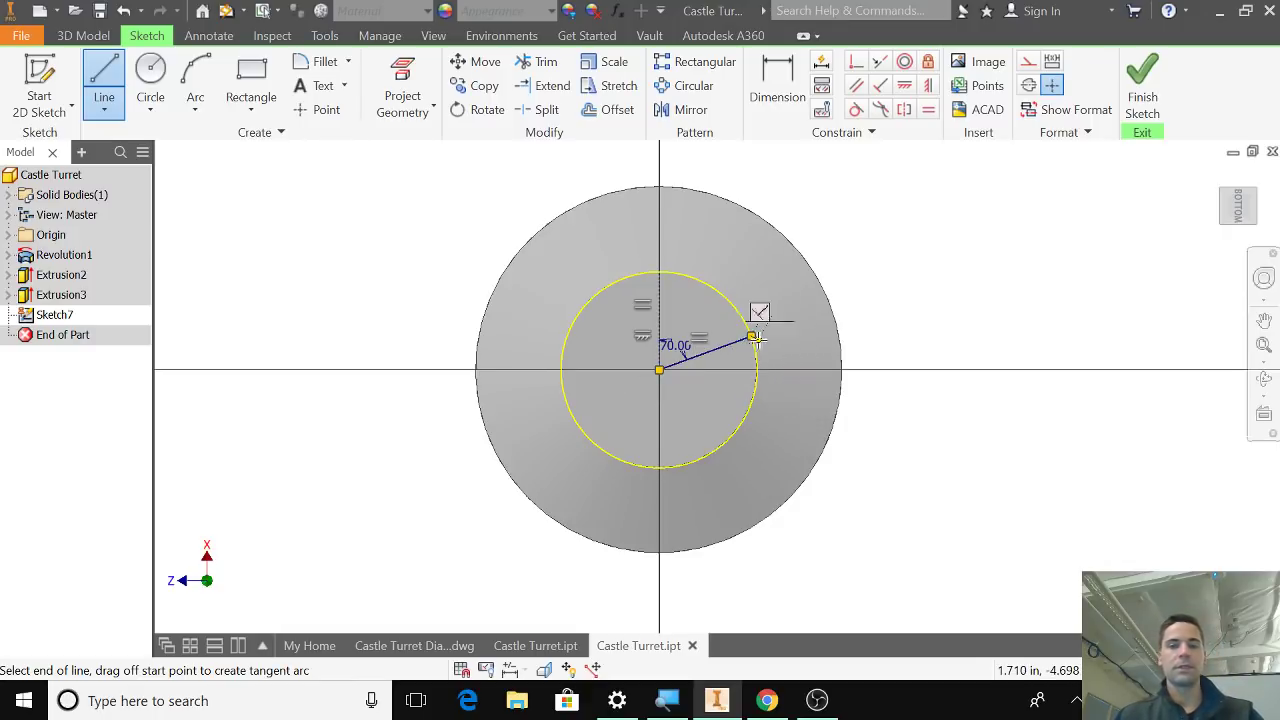
key("Escape")
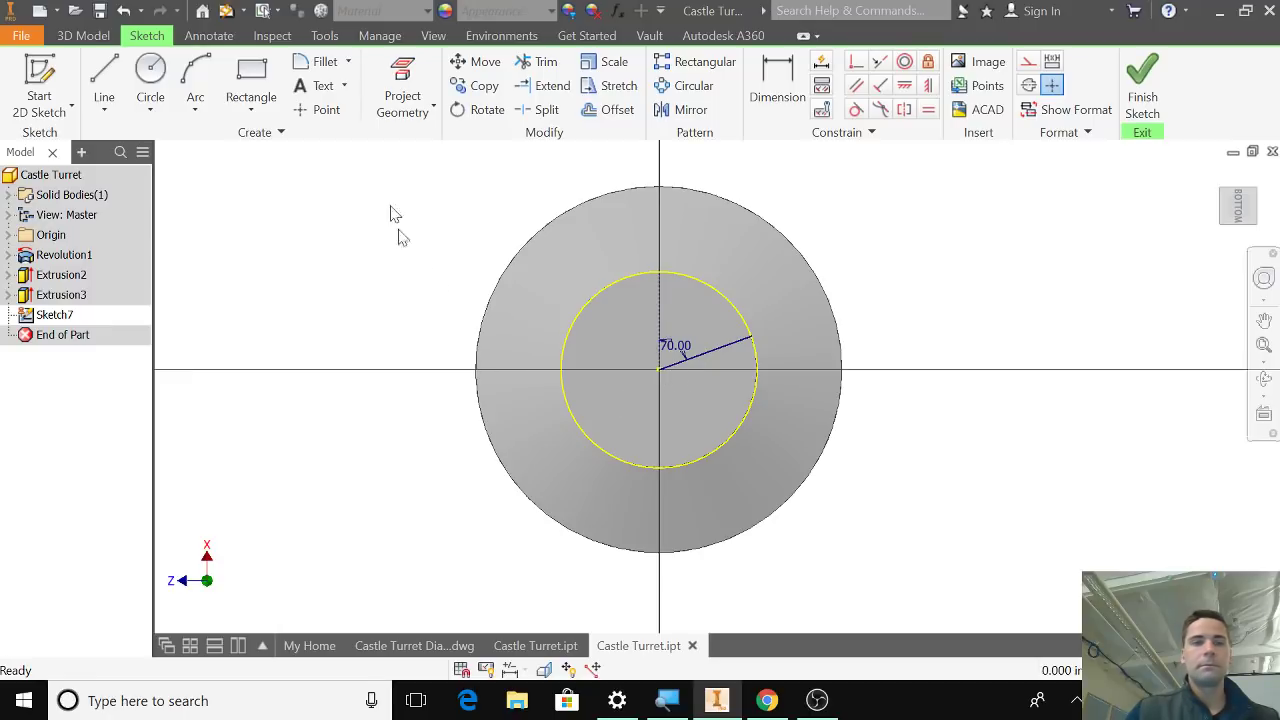
Draw a 5.000 in line from the circle centre to the inner edge at 110°.
left_click(104, 85)
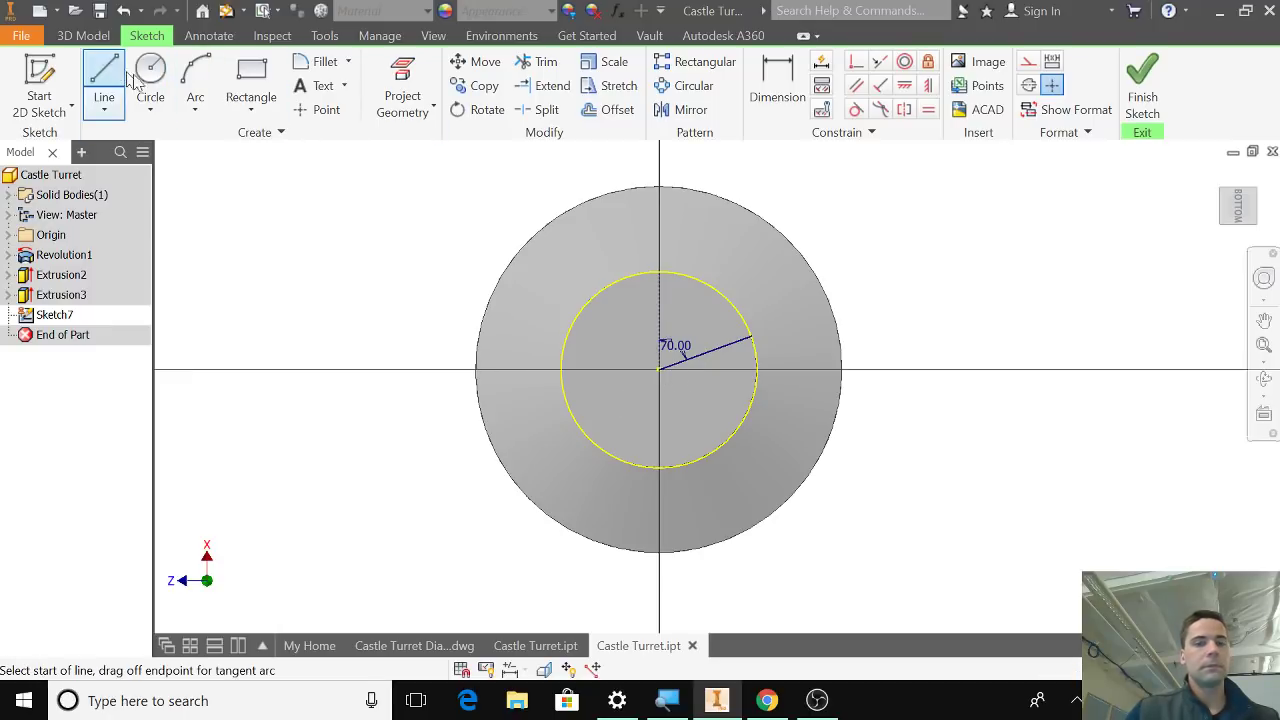
left_click(659, 371)
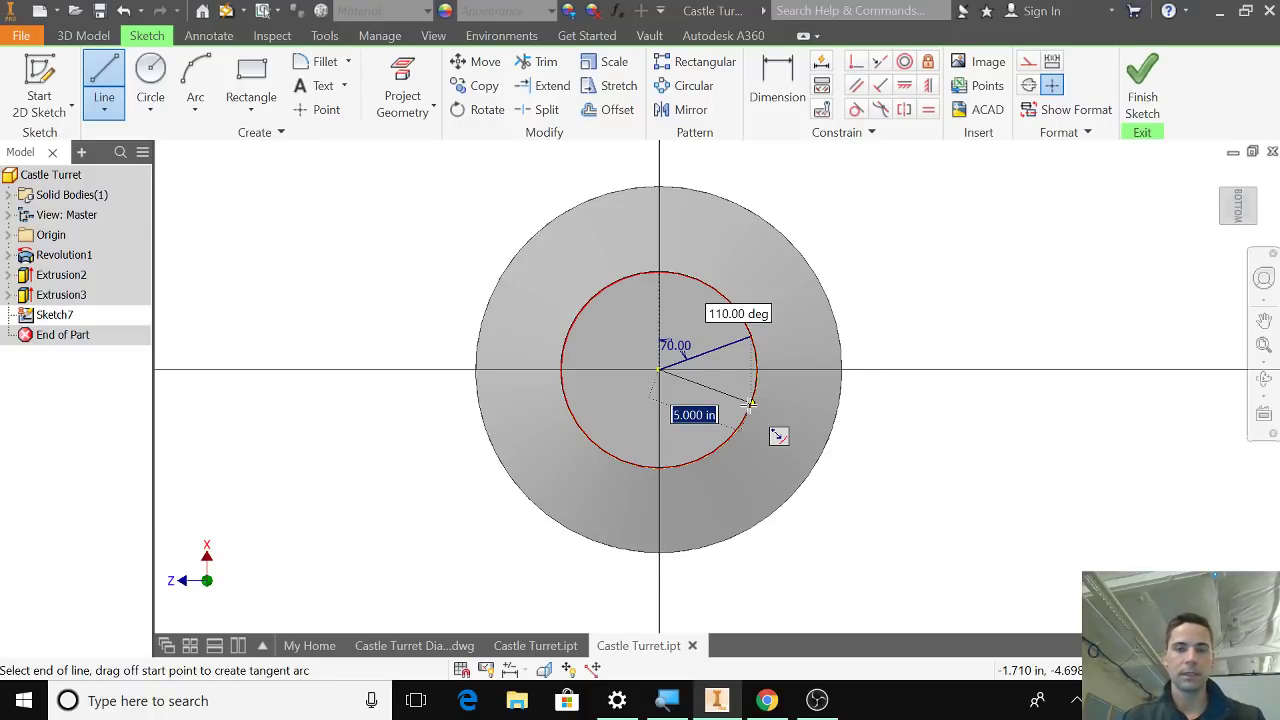
double_click(750, 403)
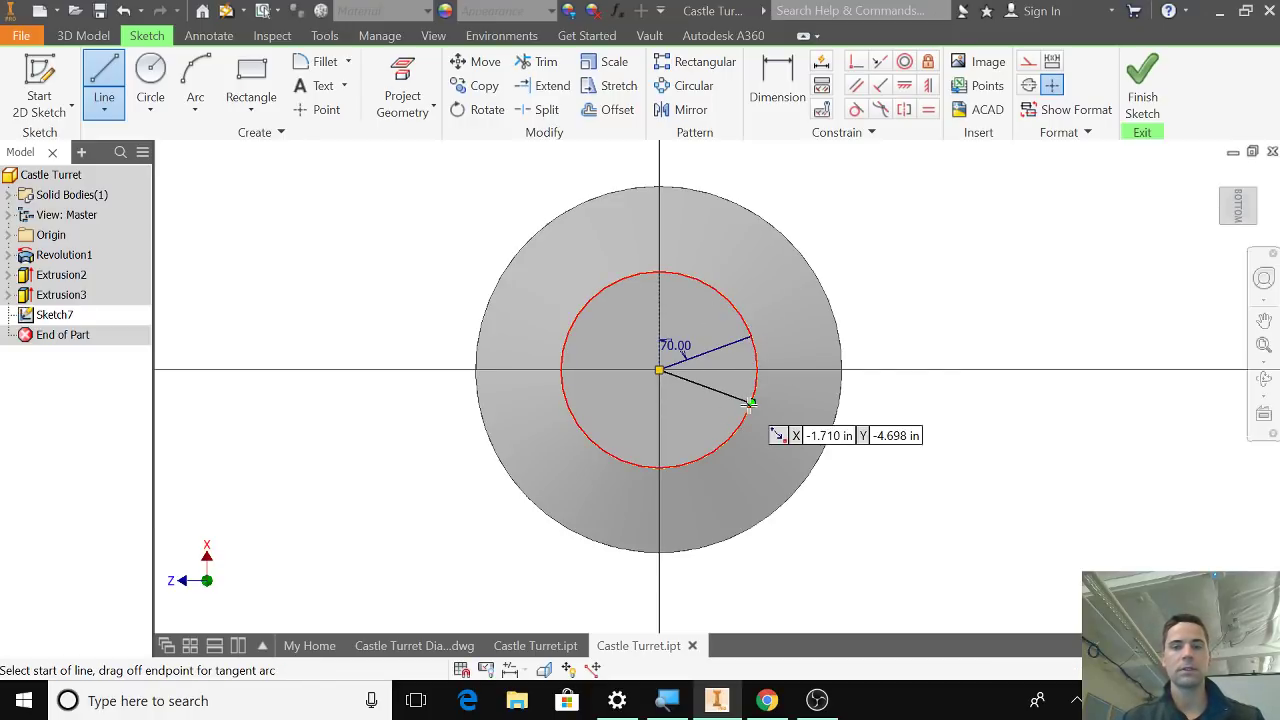
key("Escape")
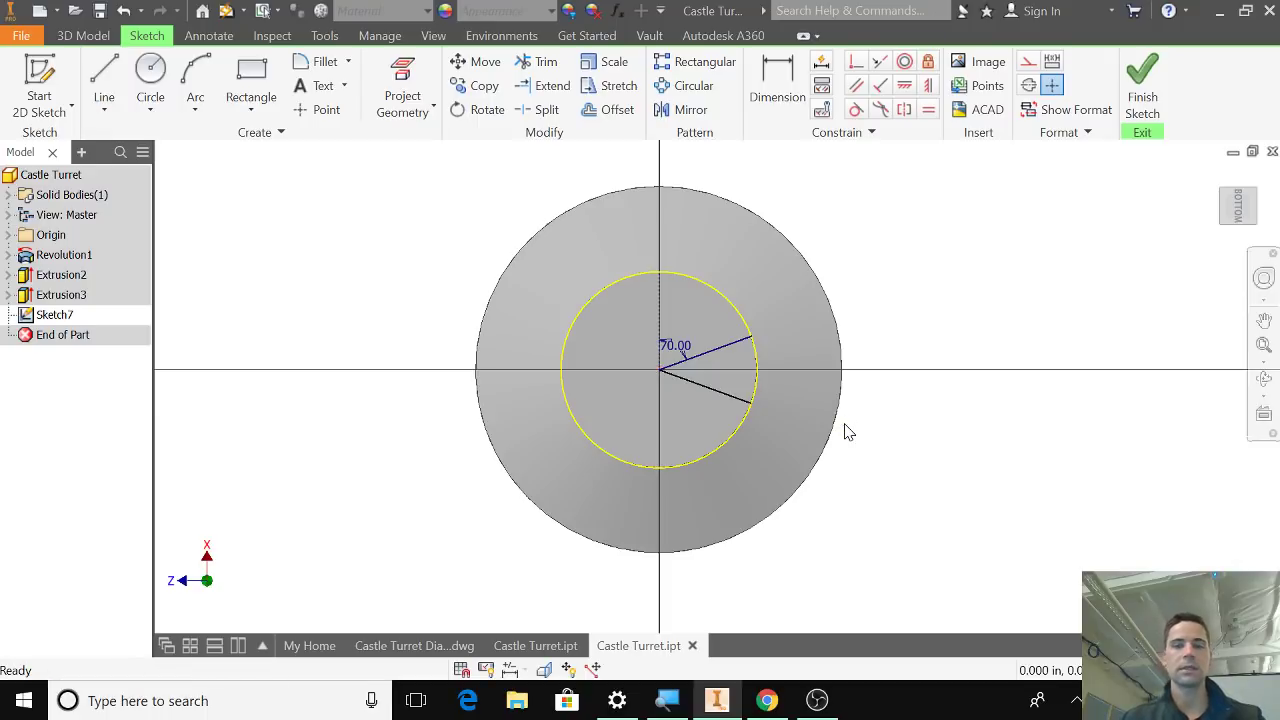
Draw a 1.5 in horizontal line inward from the first angled line's end.
left_click(106, 72)
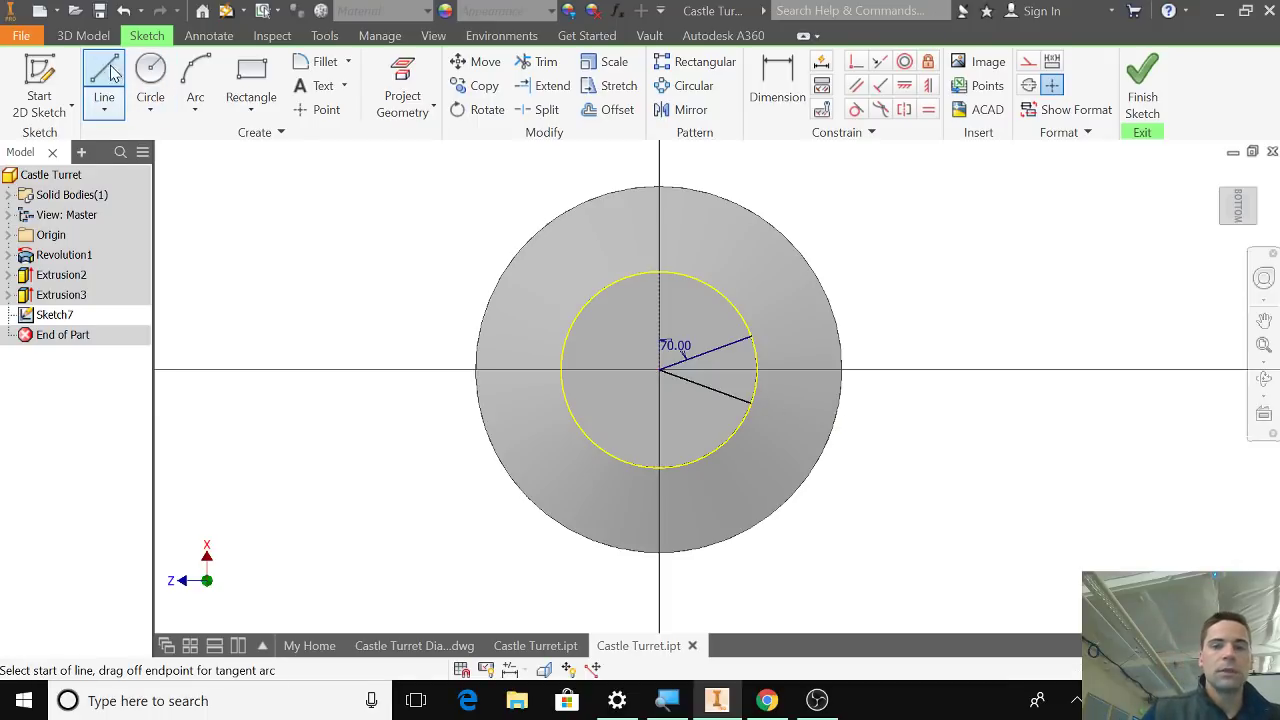
left_click(751, 340)
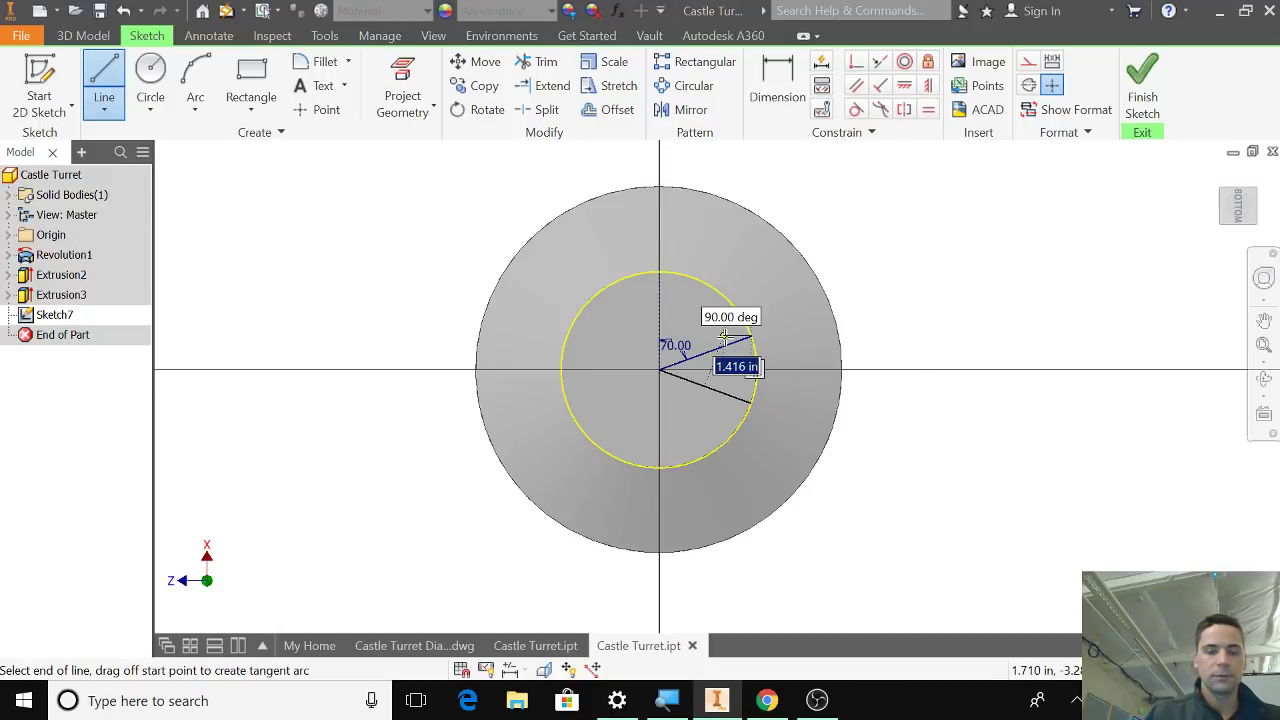
type("1.5")
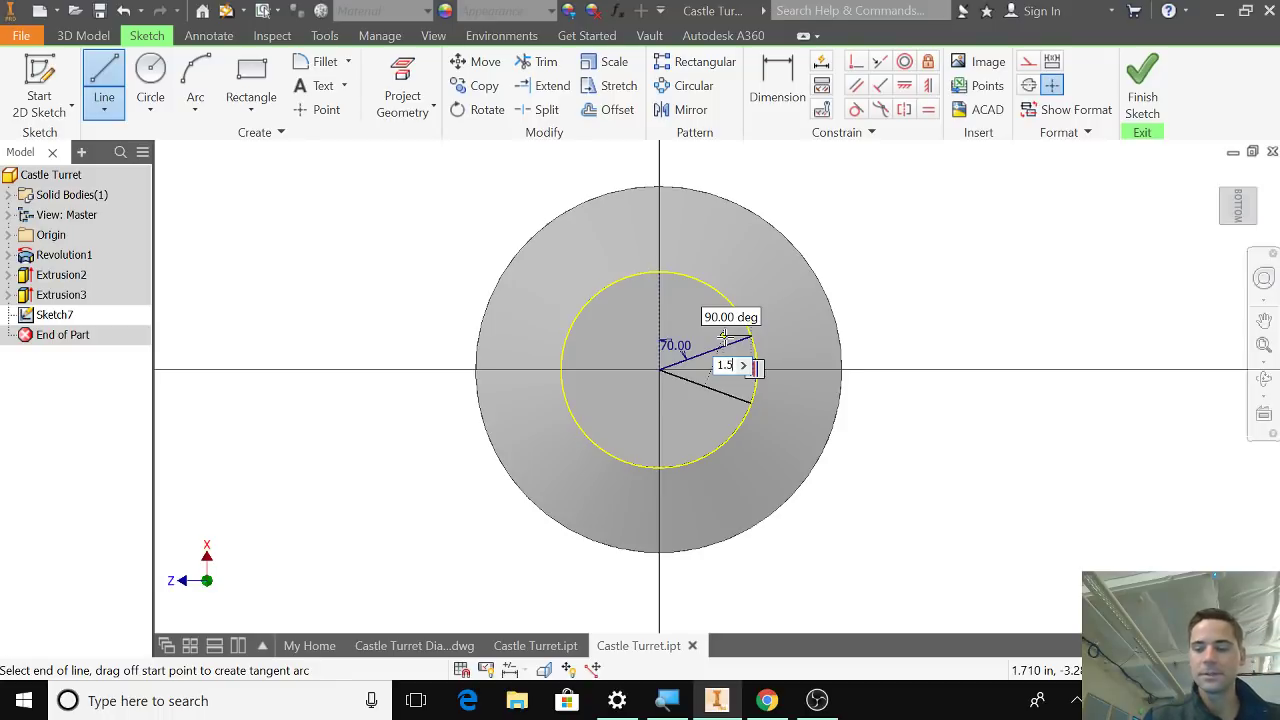
key("Return")
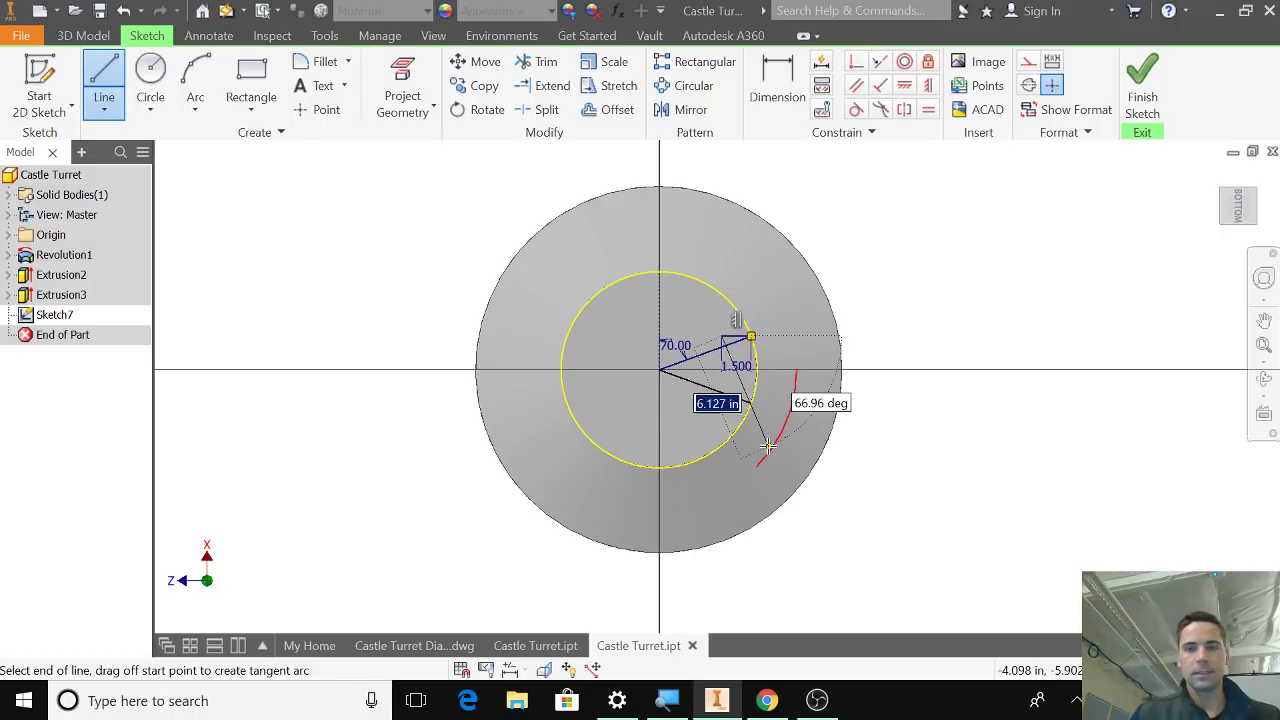
key("Escape")
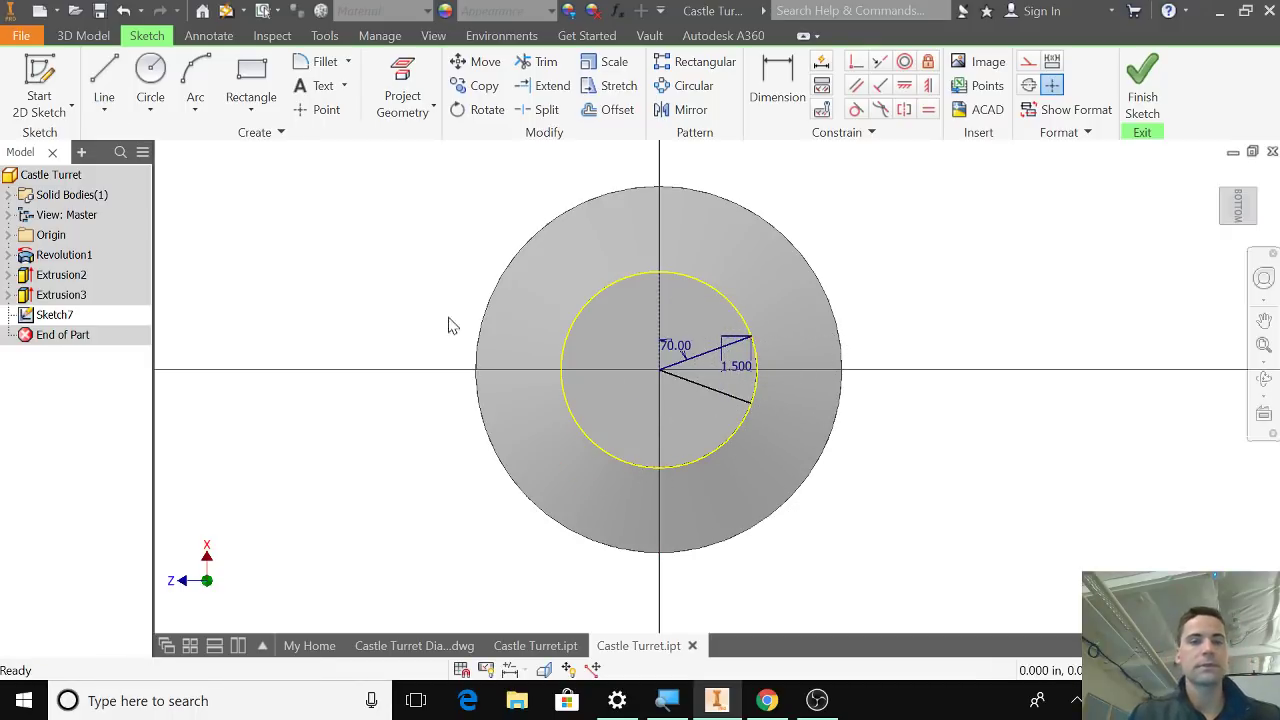
Draw the rectangle's bottom and left edges from the lower line's endpoint to close it.
left_click(104, 78)
scroll(748, 445, "up", 4)
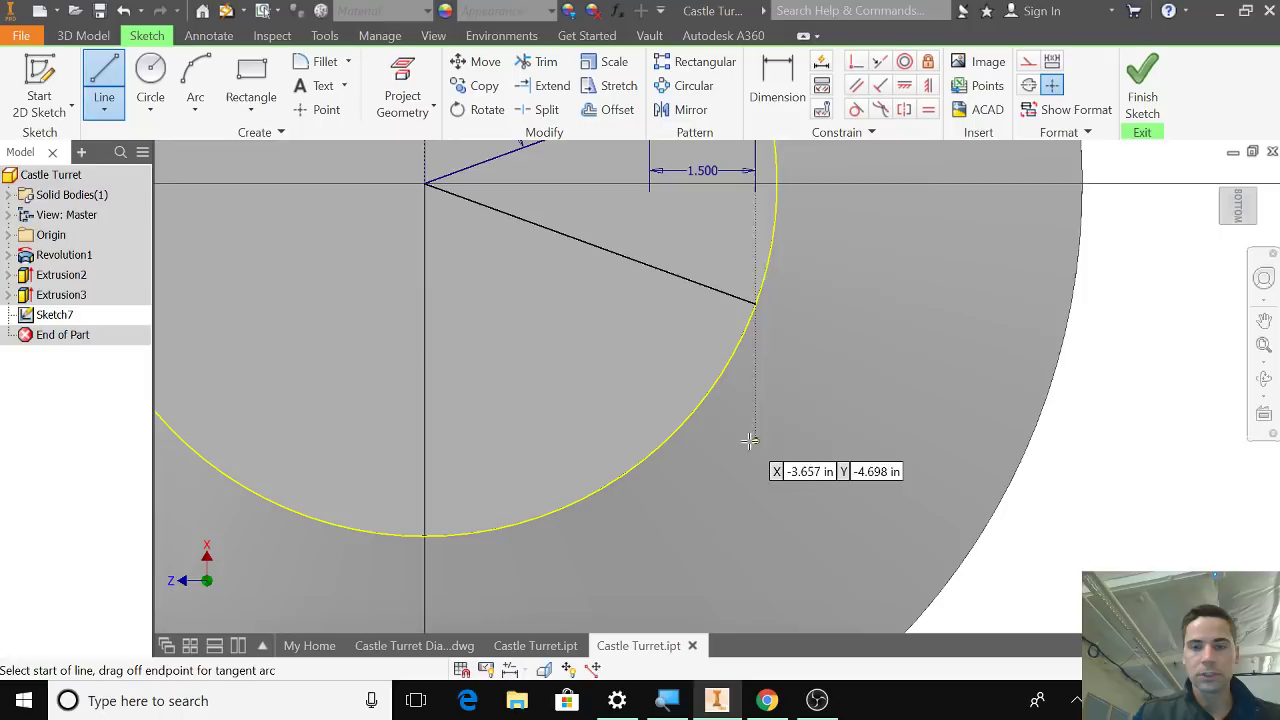
middle_click_drag(845, 310, 804, 515)
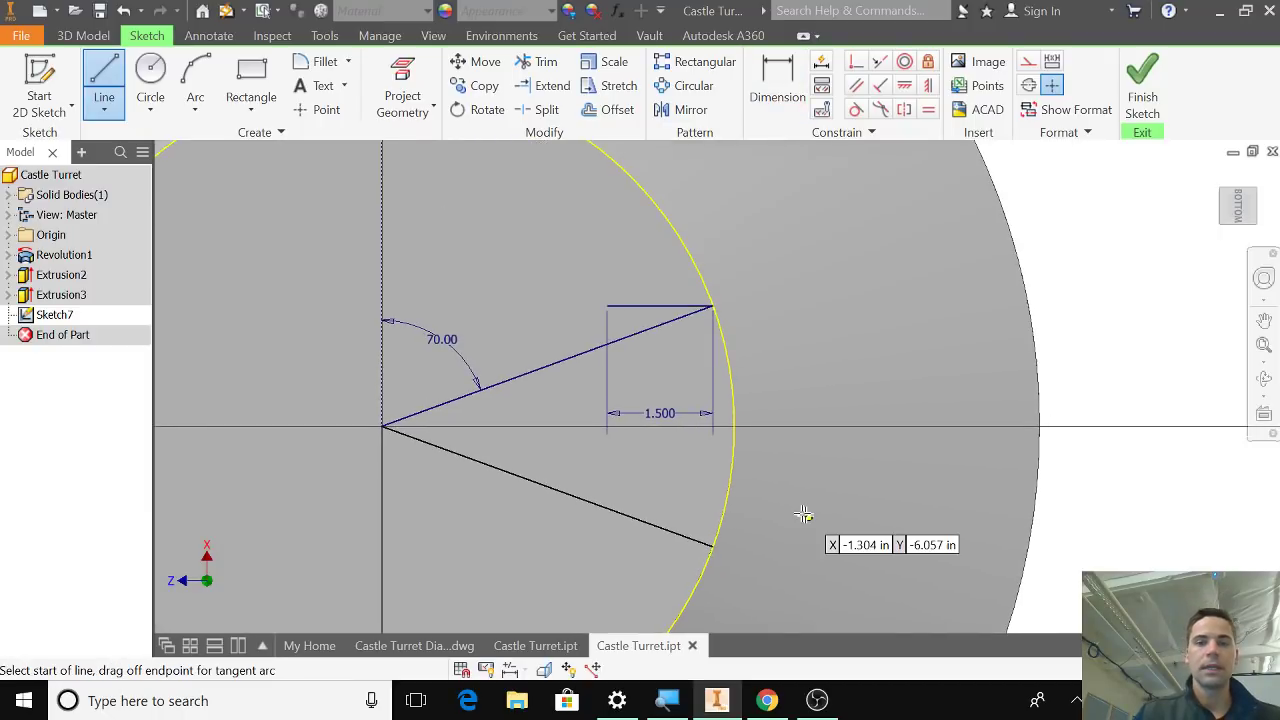
left_click(711, 547)
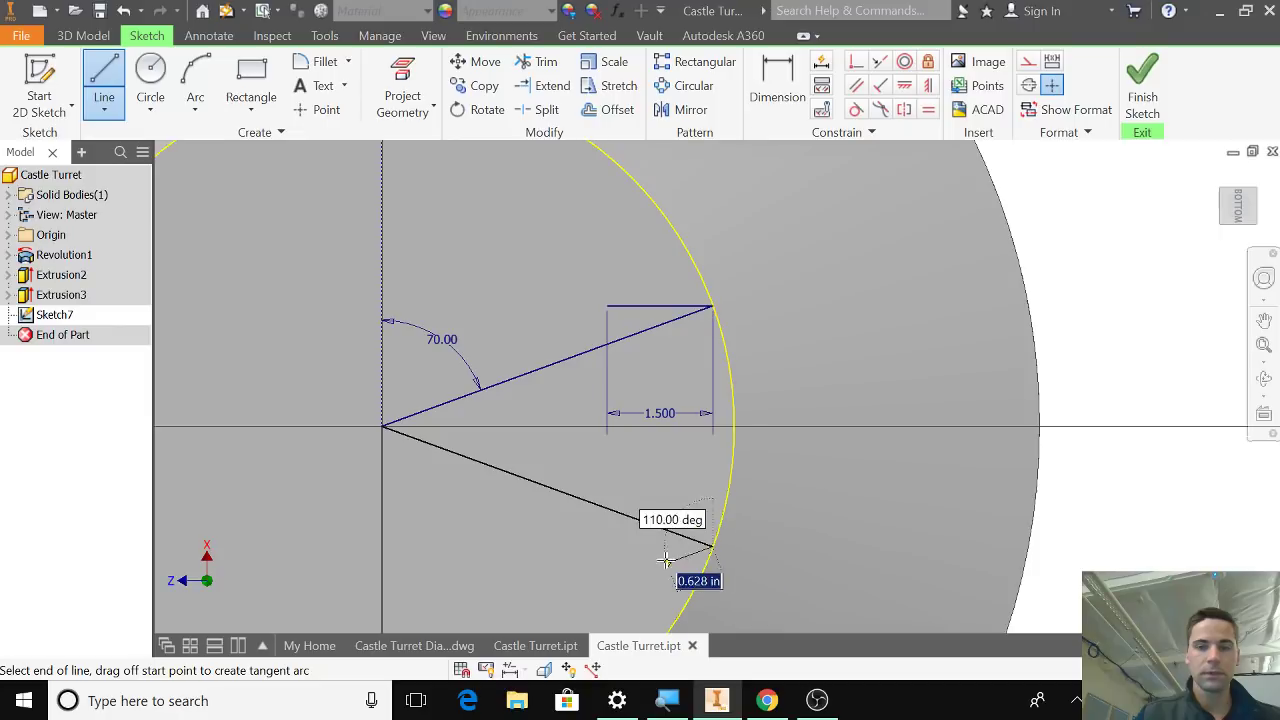
left_click(606, 547)
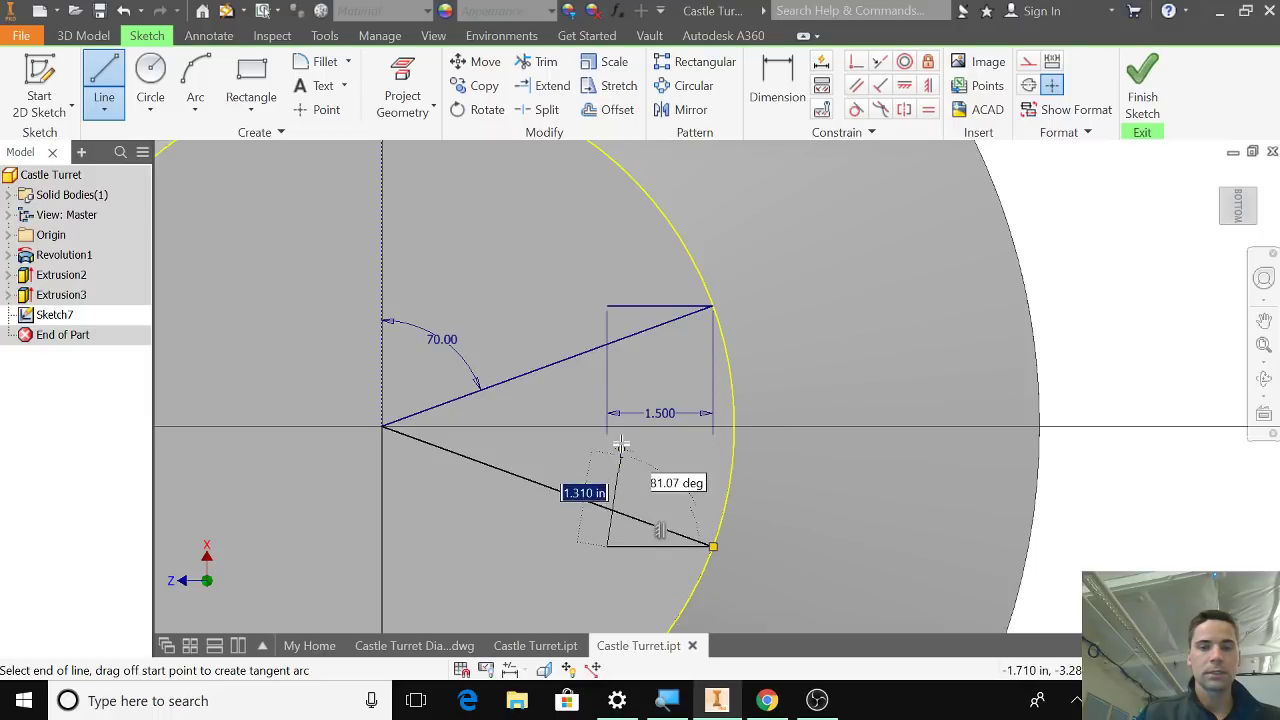
left_click(607, 307)
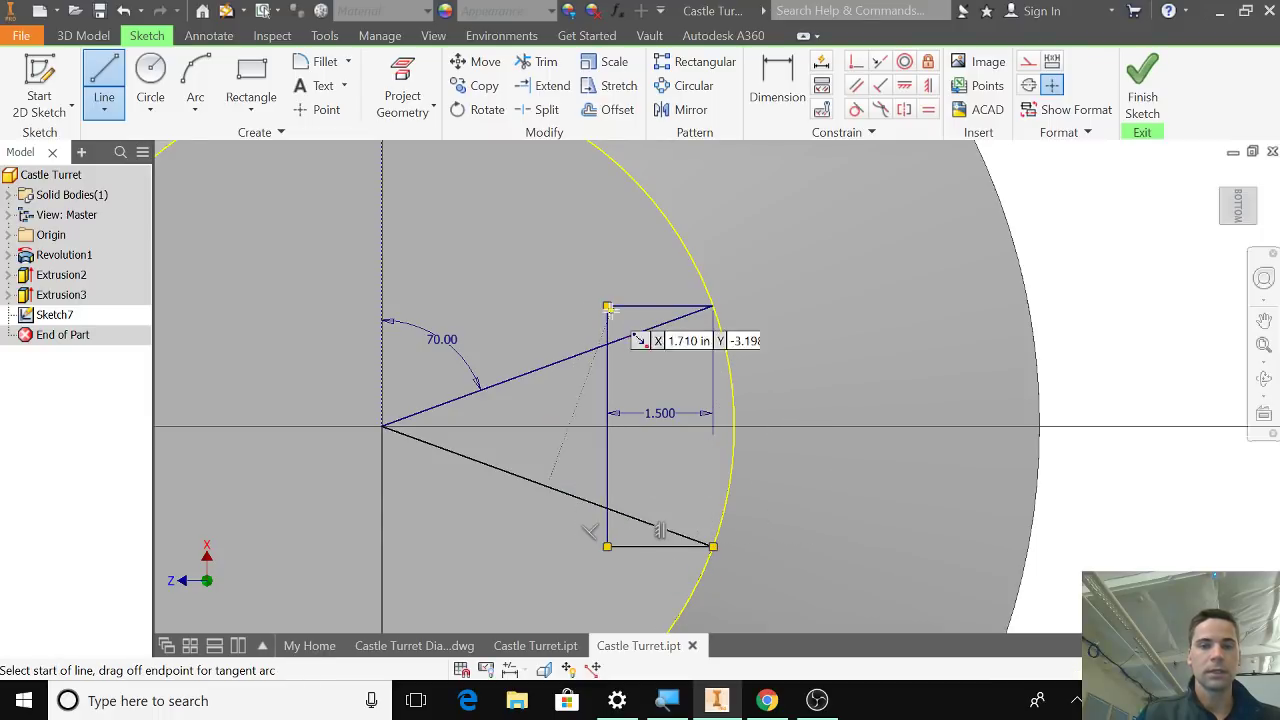
key("Escape")
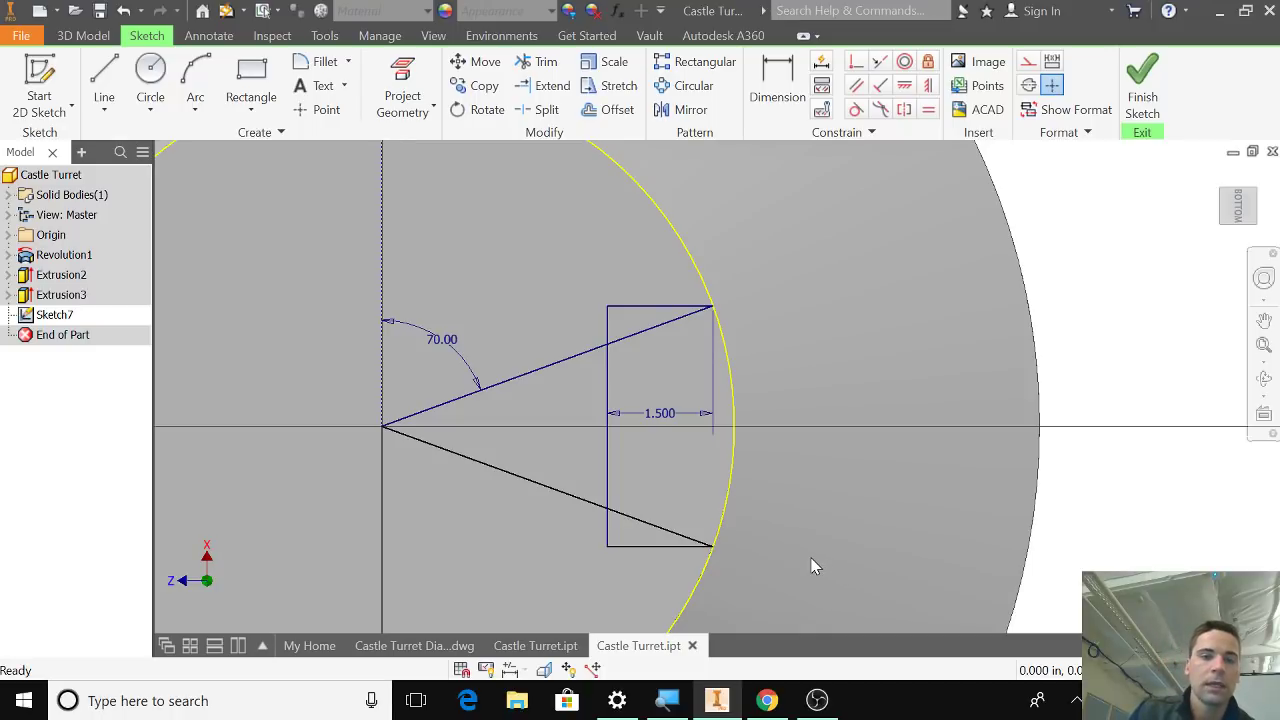
Trim away the upper angled line outside the rectangle.
left_click(540, 62)
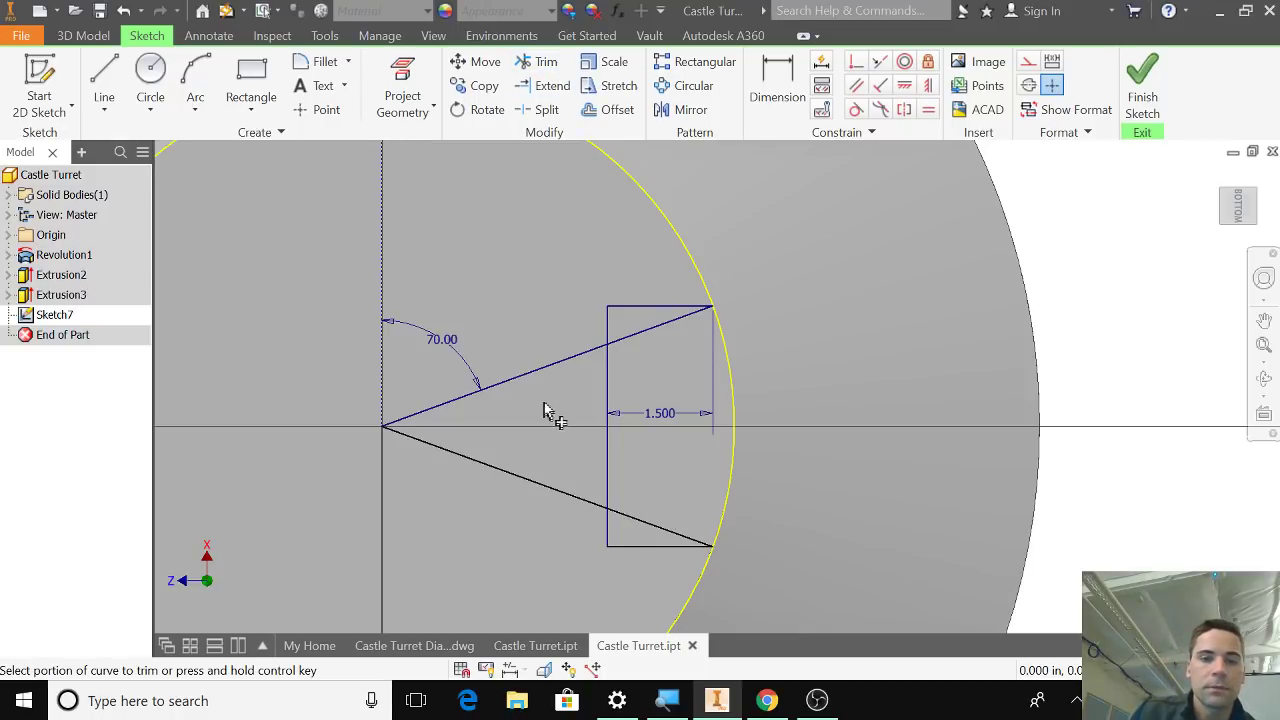
left_click(545, 375)
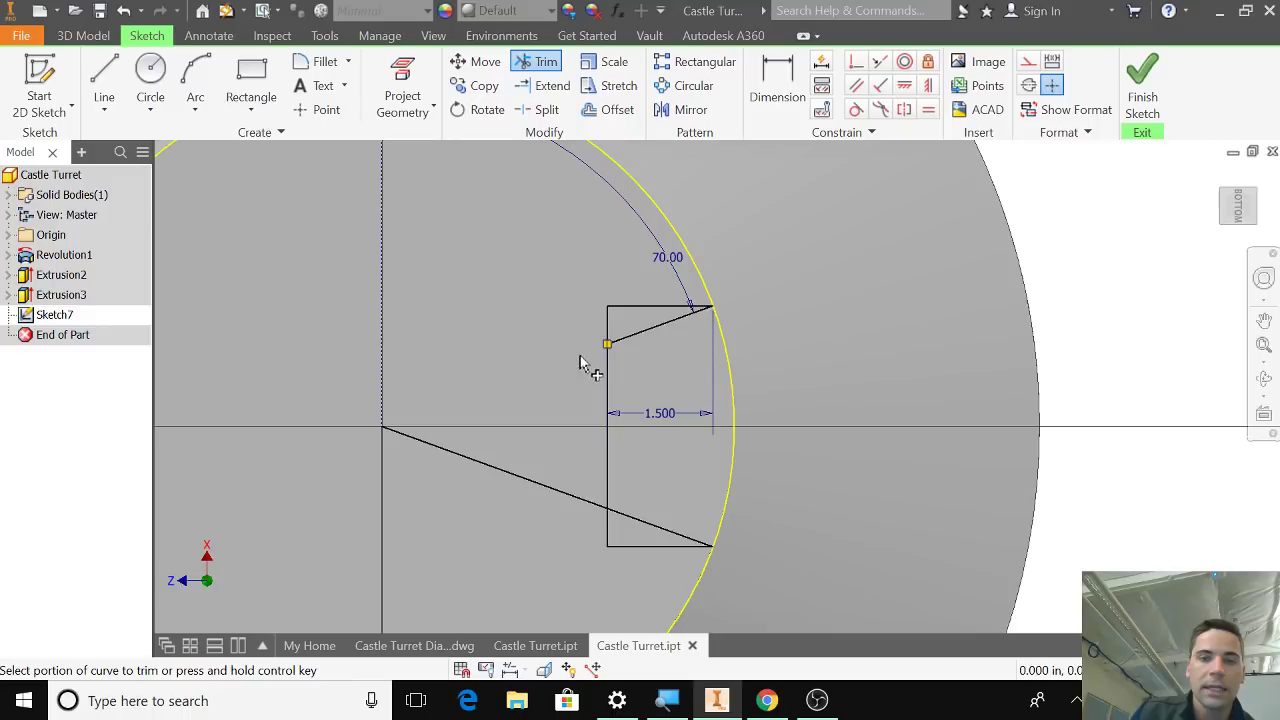
left_click(671, 333)
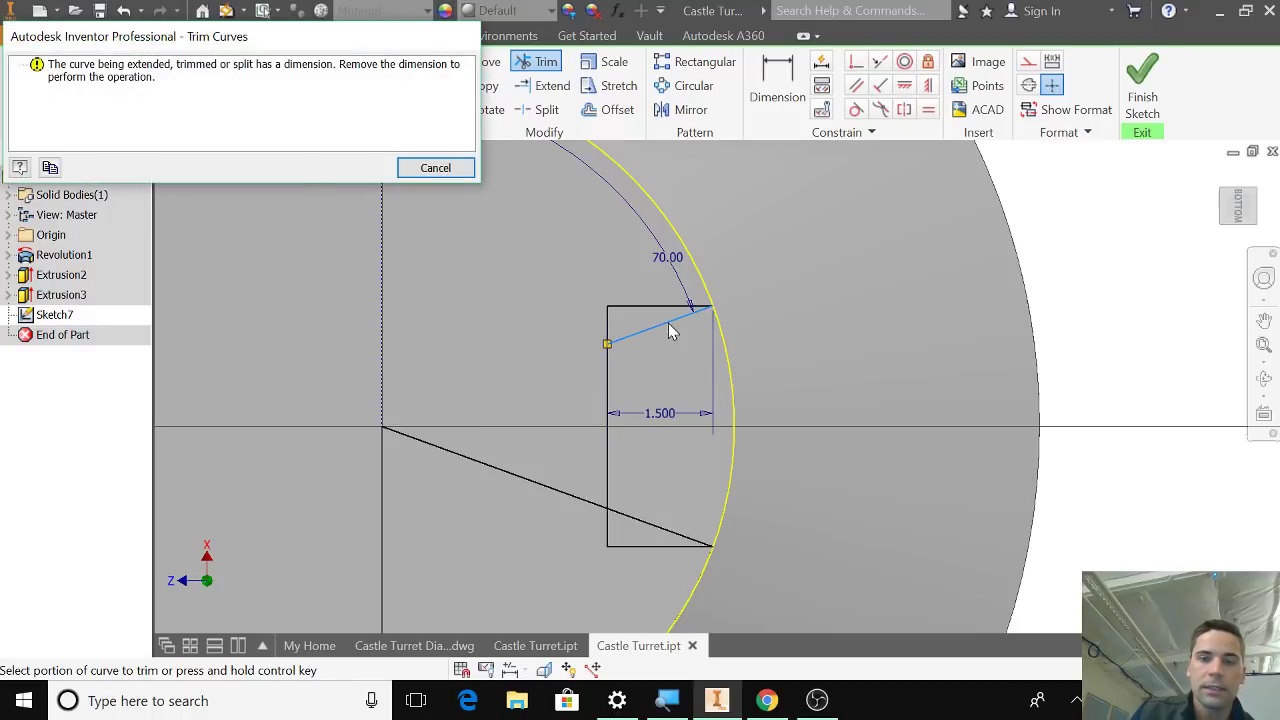
left_click(435, 168)
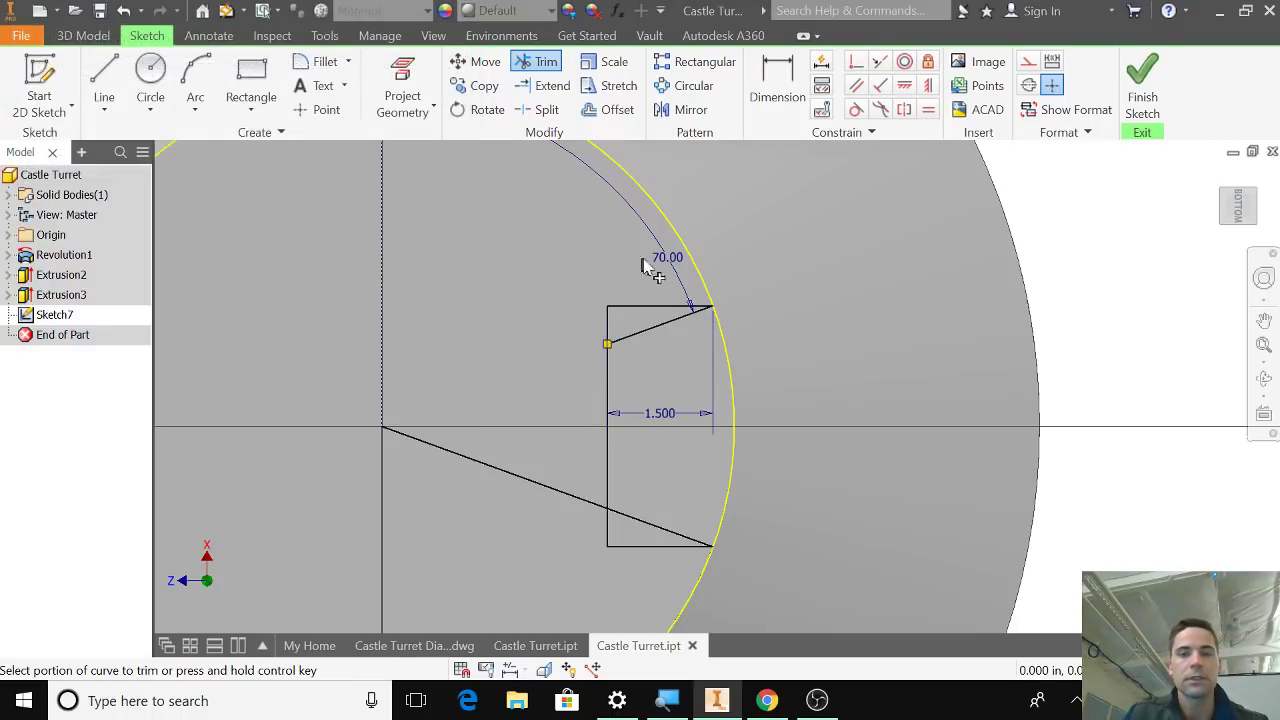
Delete the 70.00 angle and 1.500 length dimensions.
right_click(668, 256)
left_click(662, 196)
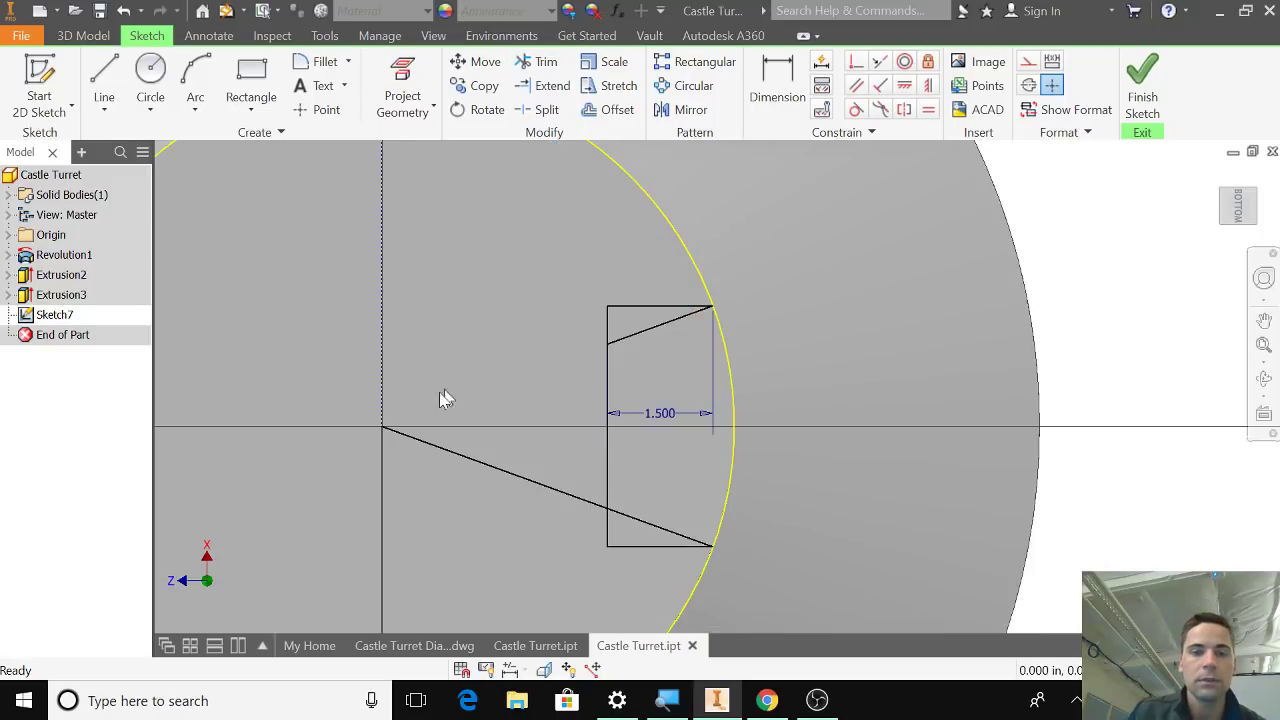
right_click(383, 374)
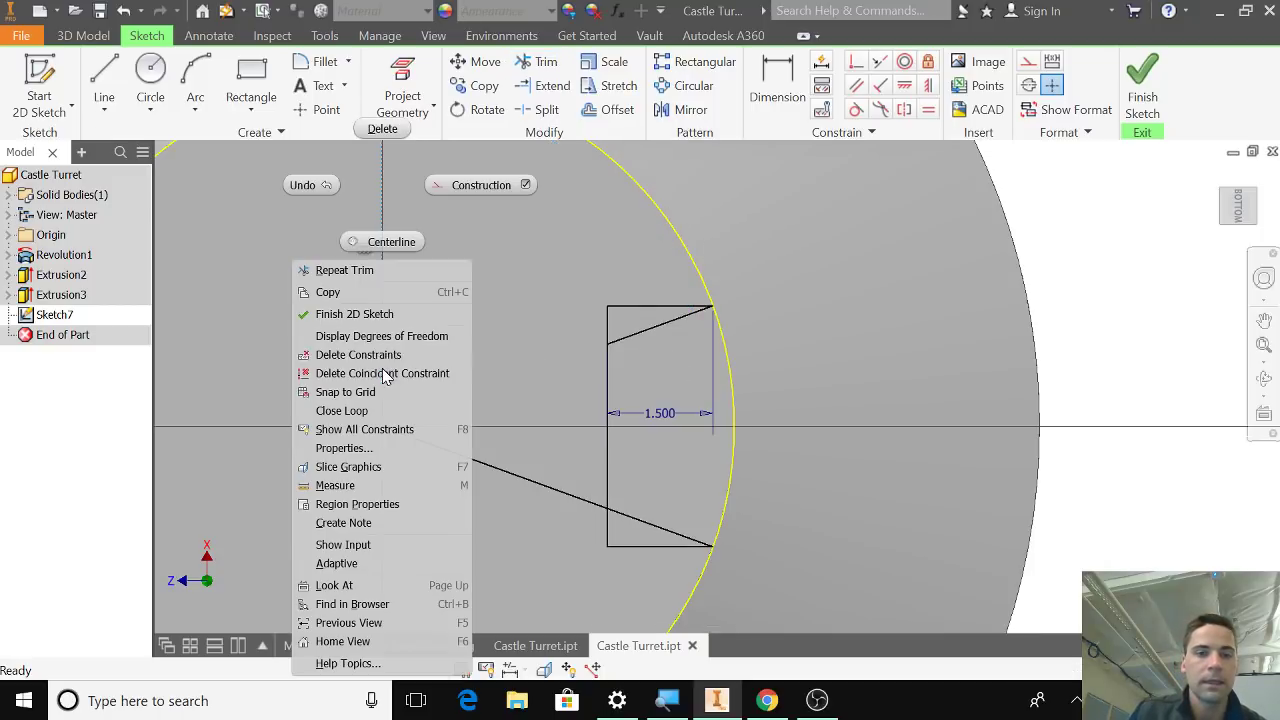
left_click(383, 130)
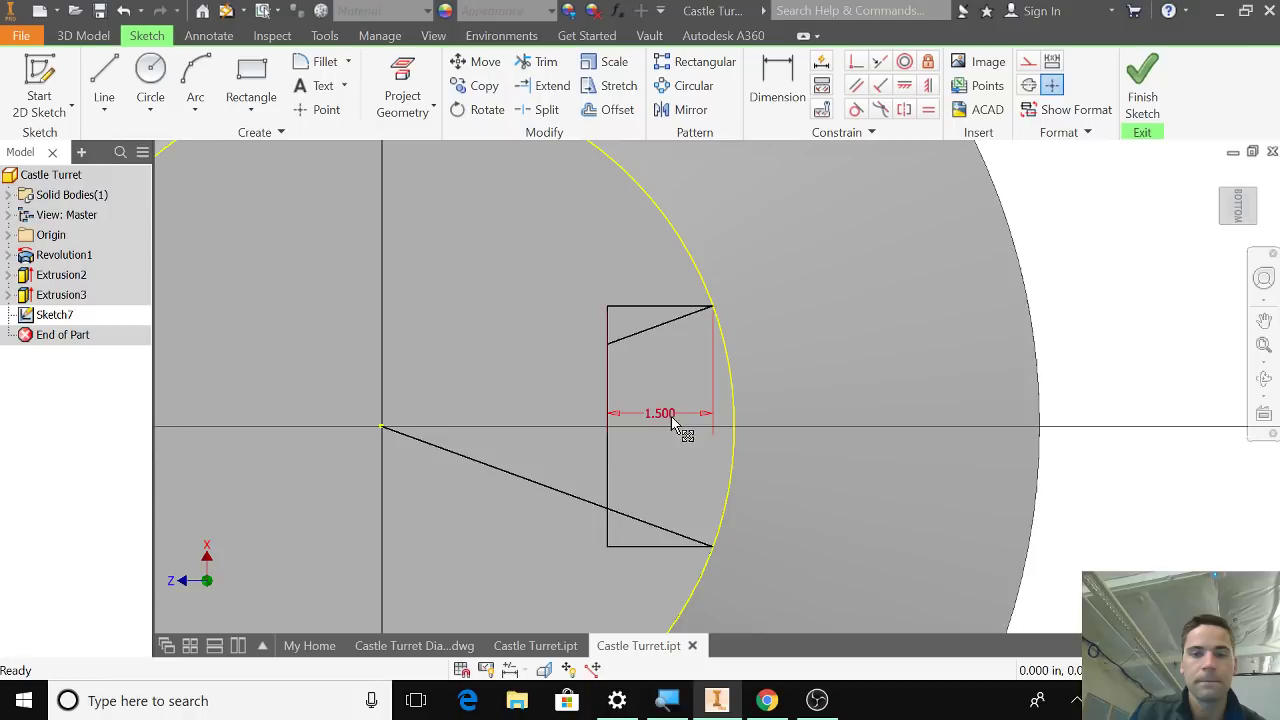
right_click(666, 414)
left_click(668, 360)
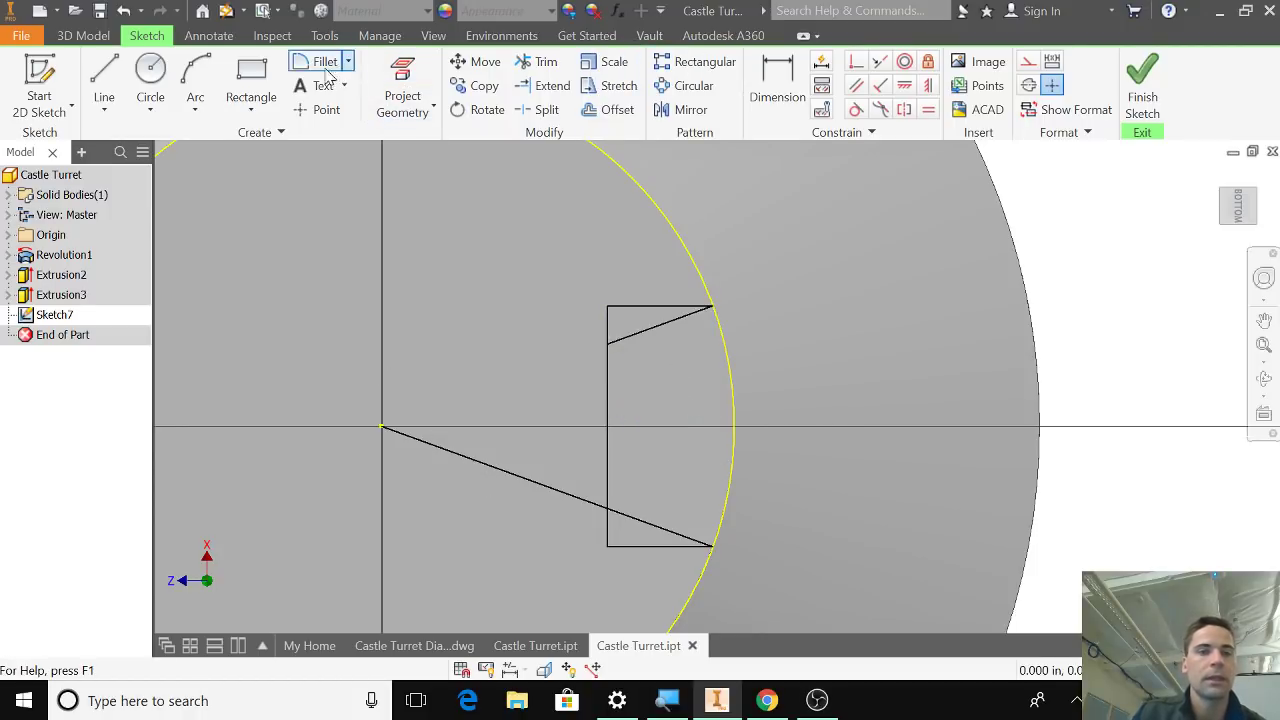
Trim both angled lines inside the rectangle, leaving a box closed by the arc.
left_click(522, 64)
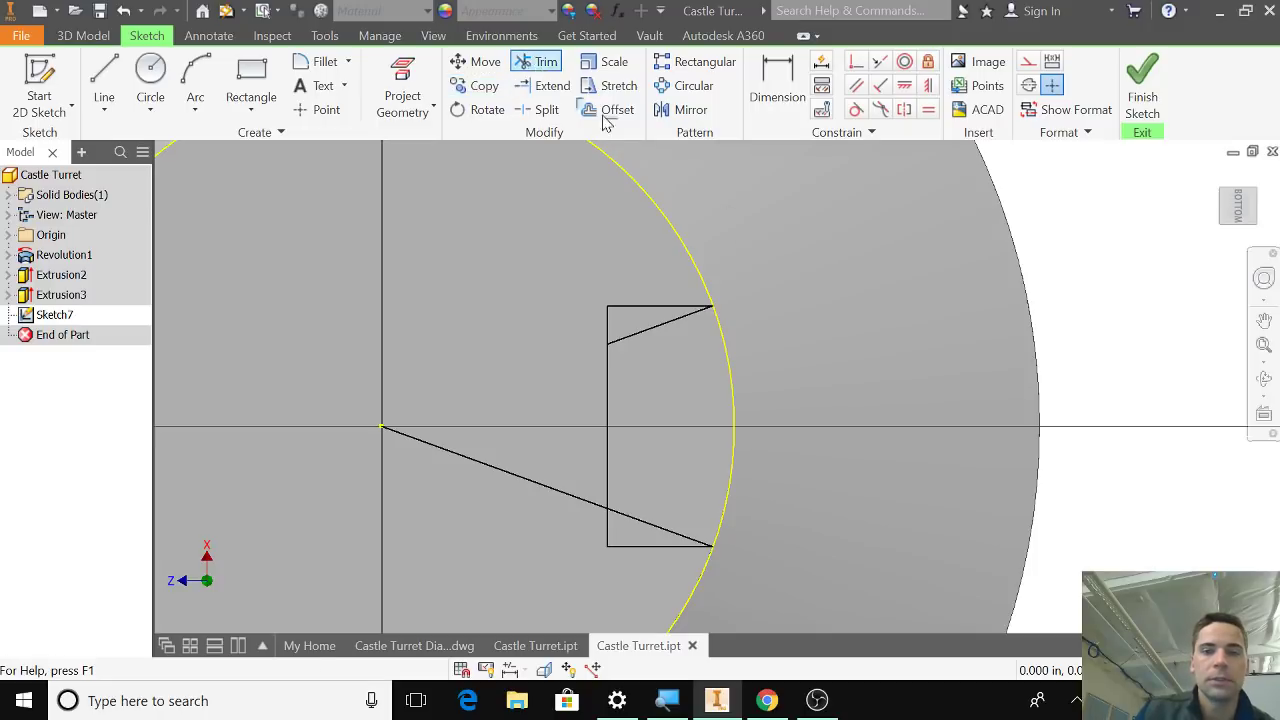
left_click(682, 320)
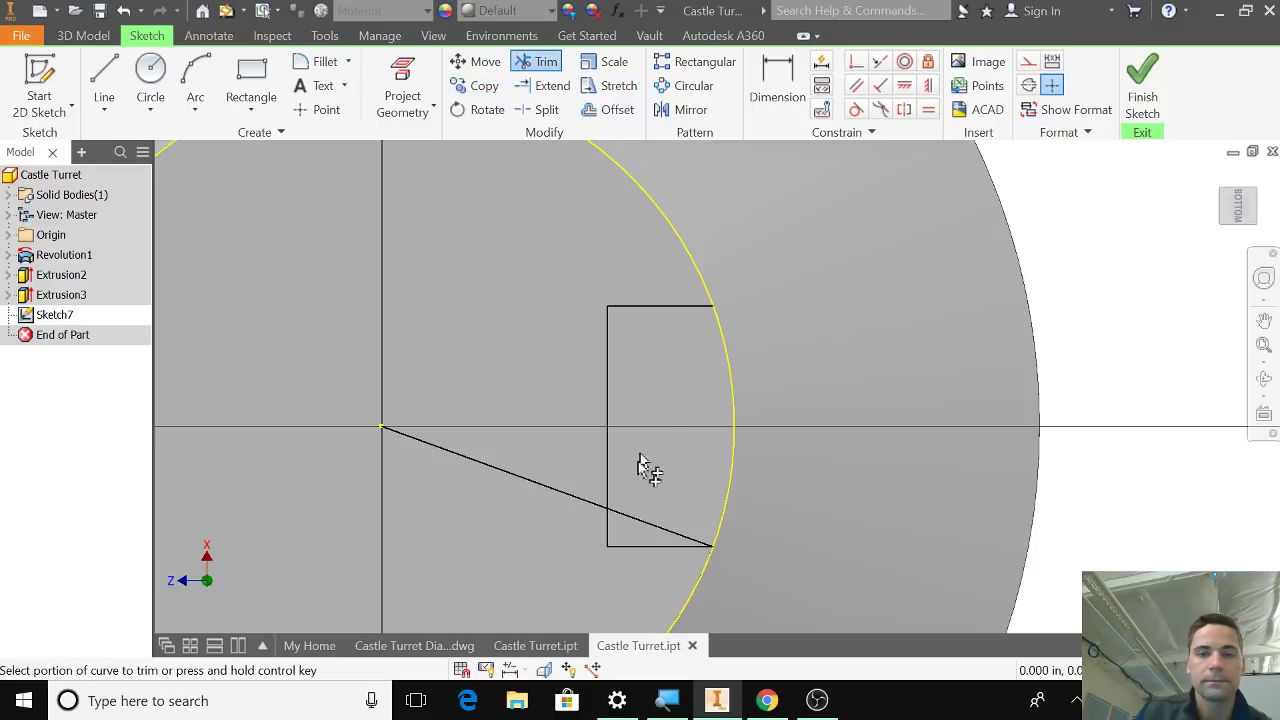
left_click(651, 526)
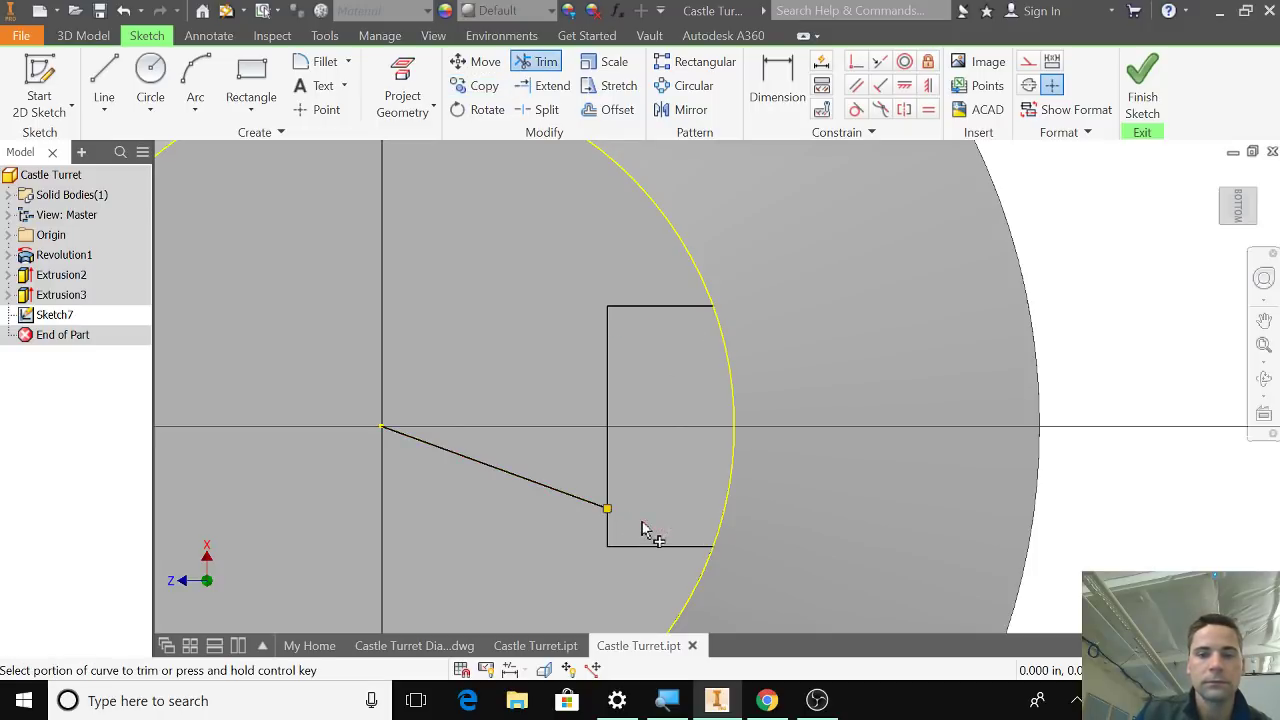
left_click(571, 496)
scroll(821, 404, "up", 3)
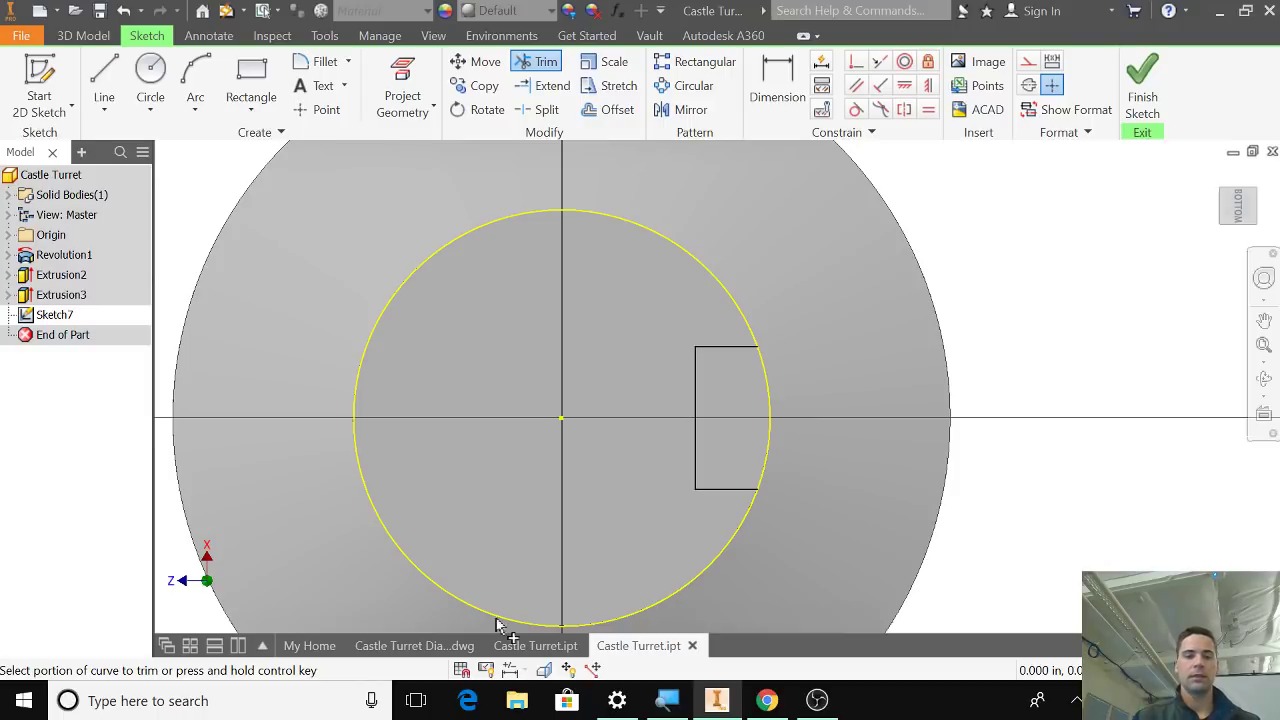
mouse_move(535, 648)
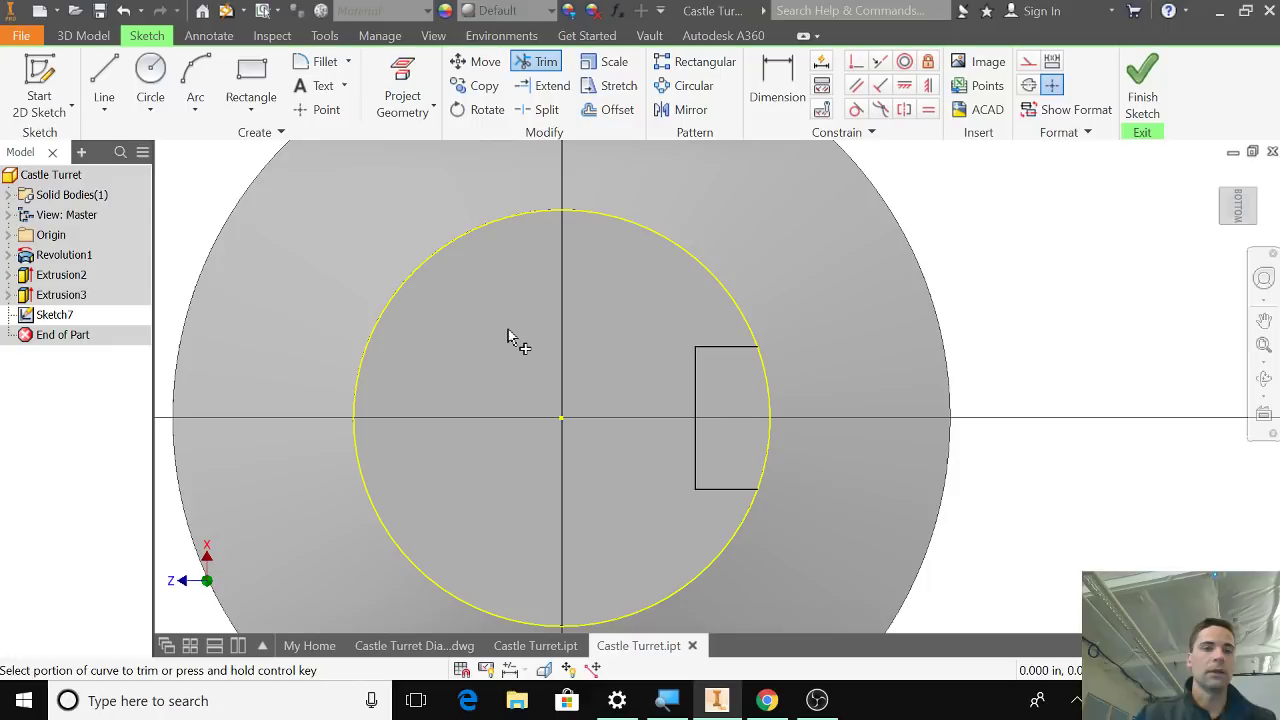
Draw a line from the circle's centre at 20° from vertical.
left_click(104, 78)
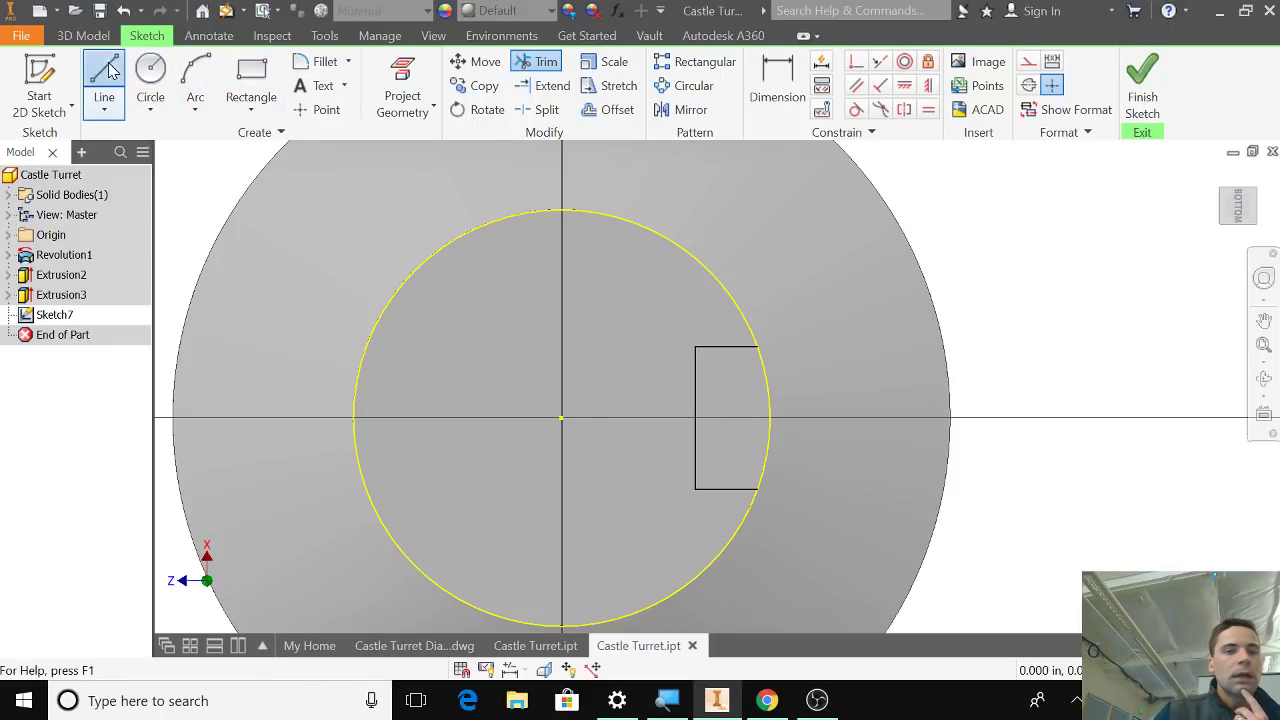
left_click(561, 418)
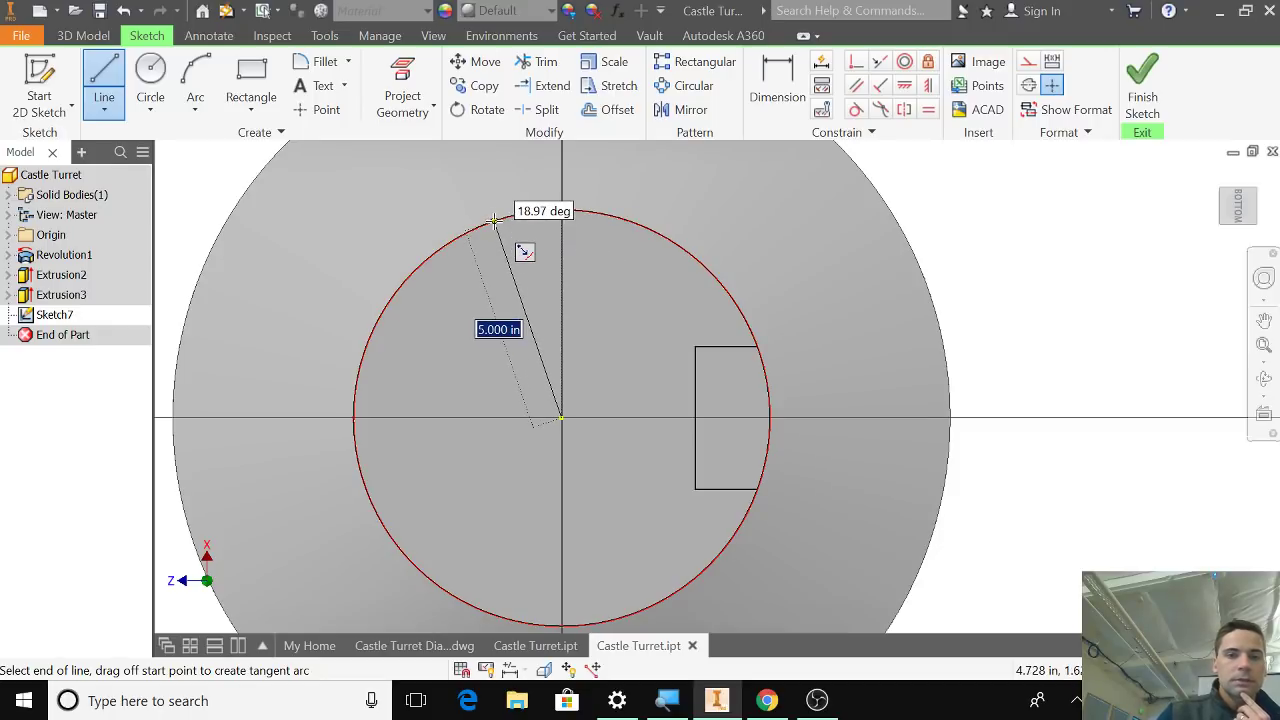
key("Tab")
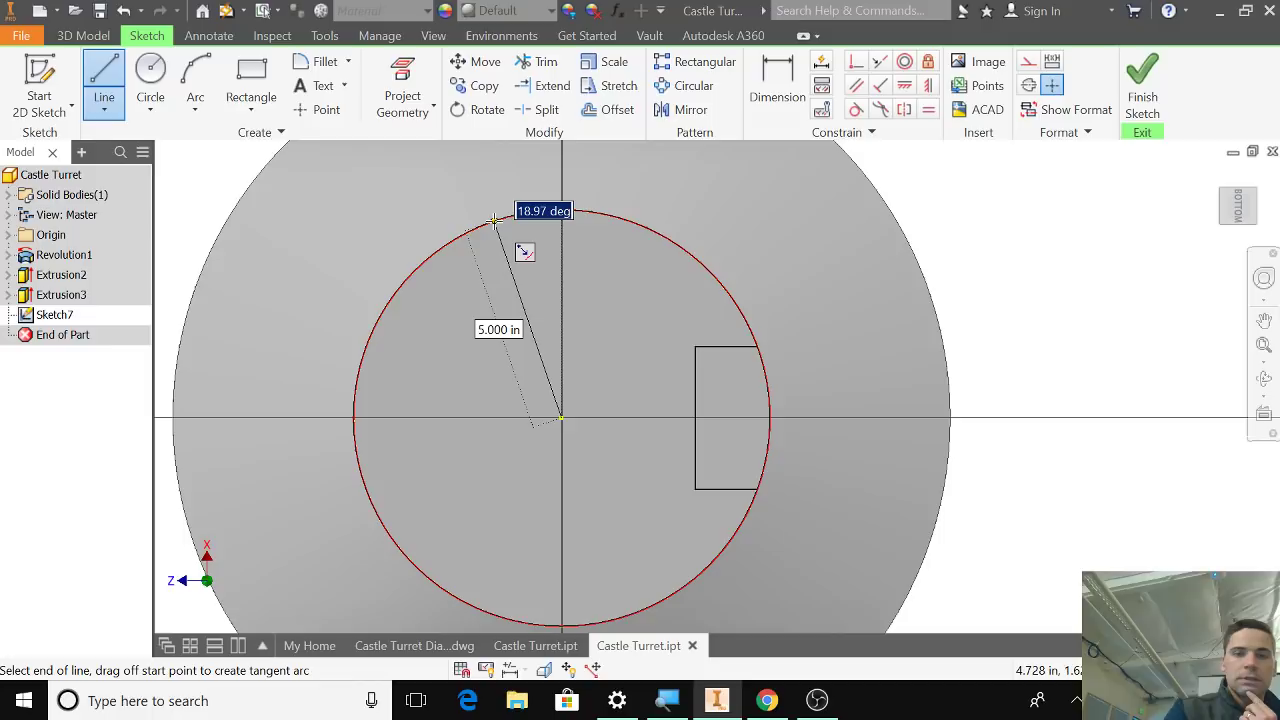
type("2")
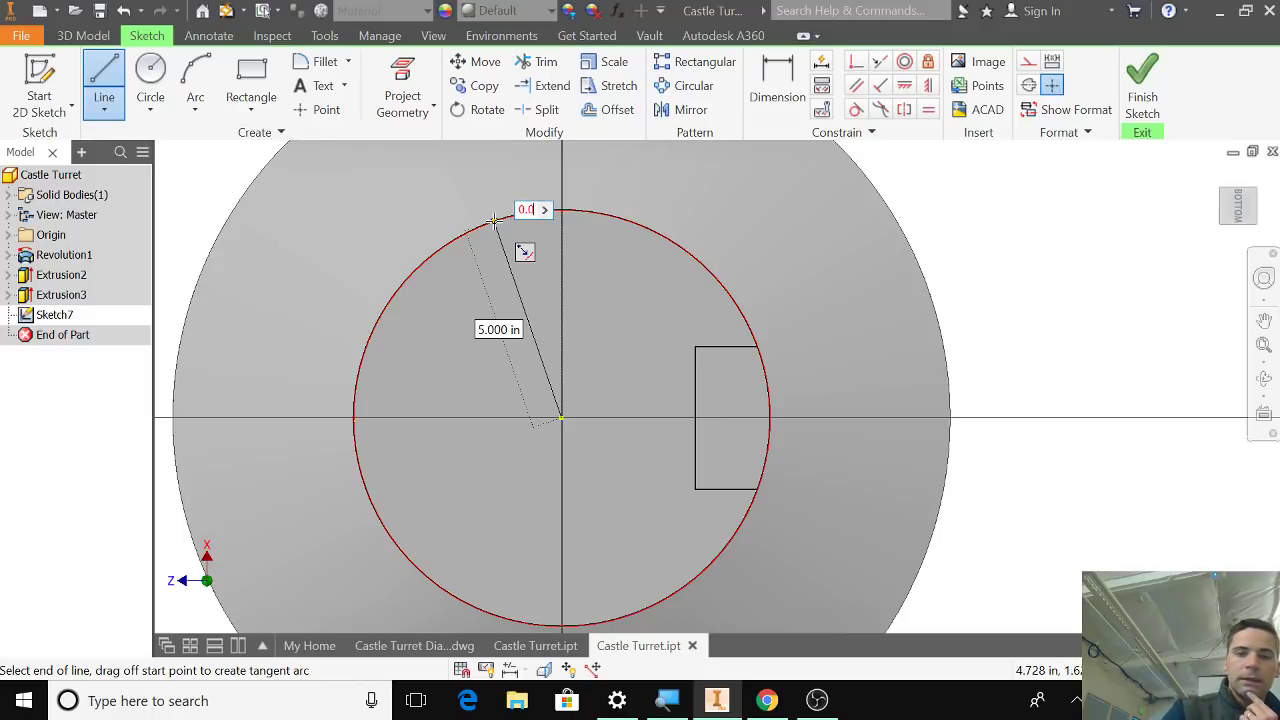
key("Return")
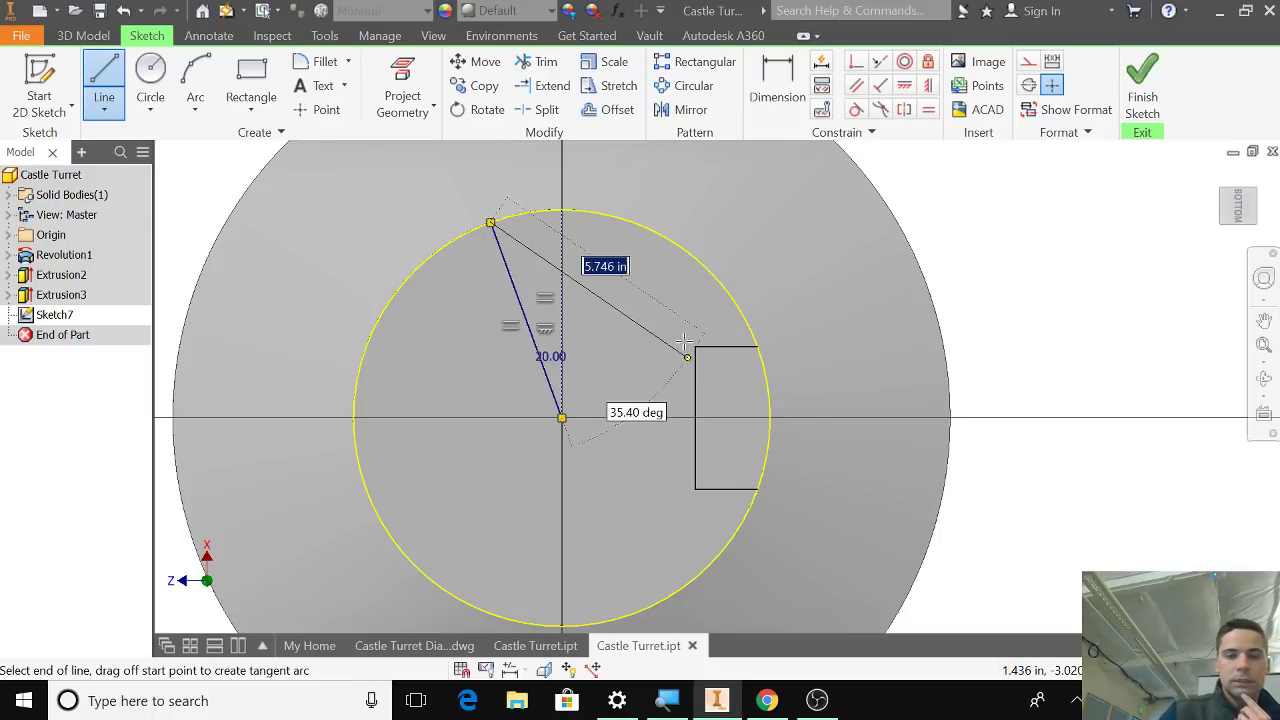
Add a second centre line to the circle's top and join both tops into a triangle.
left_click(104, 90)
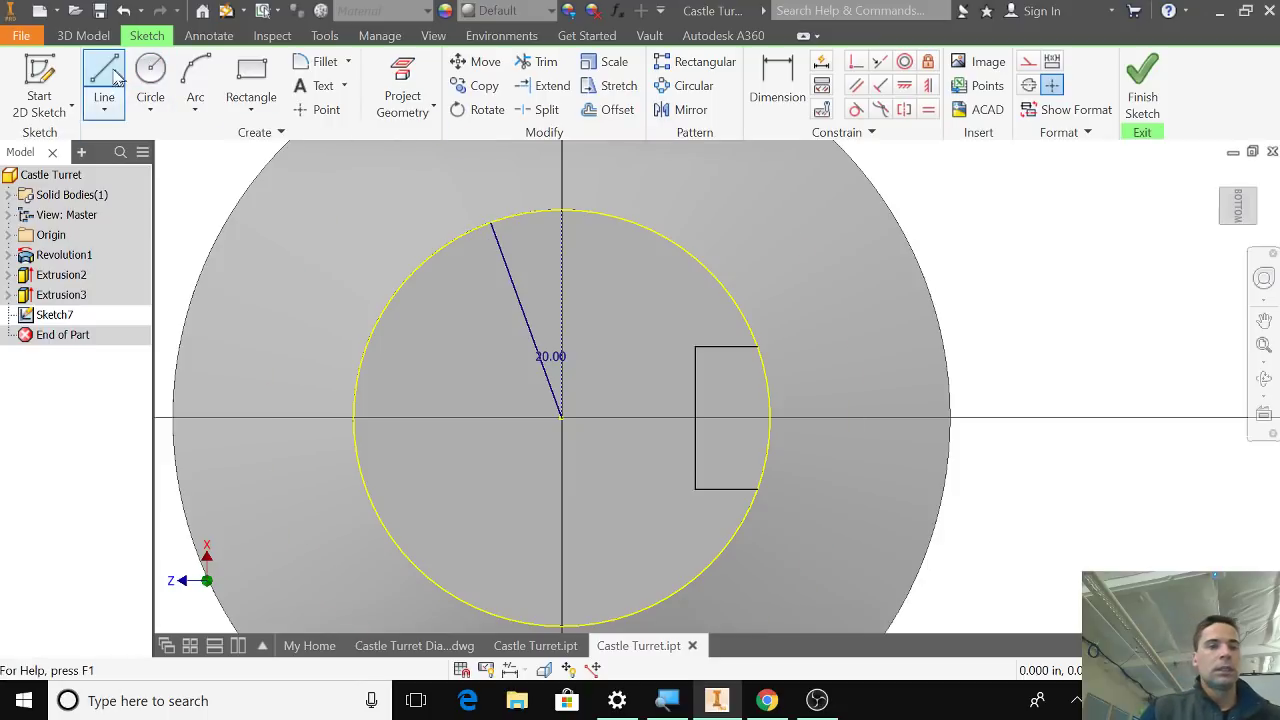
left_click(562, 418)
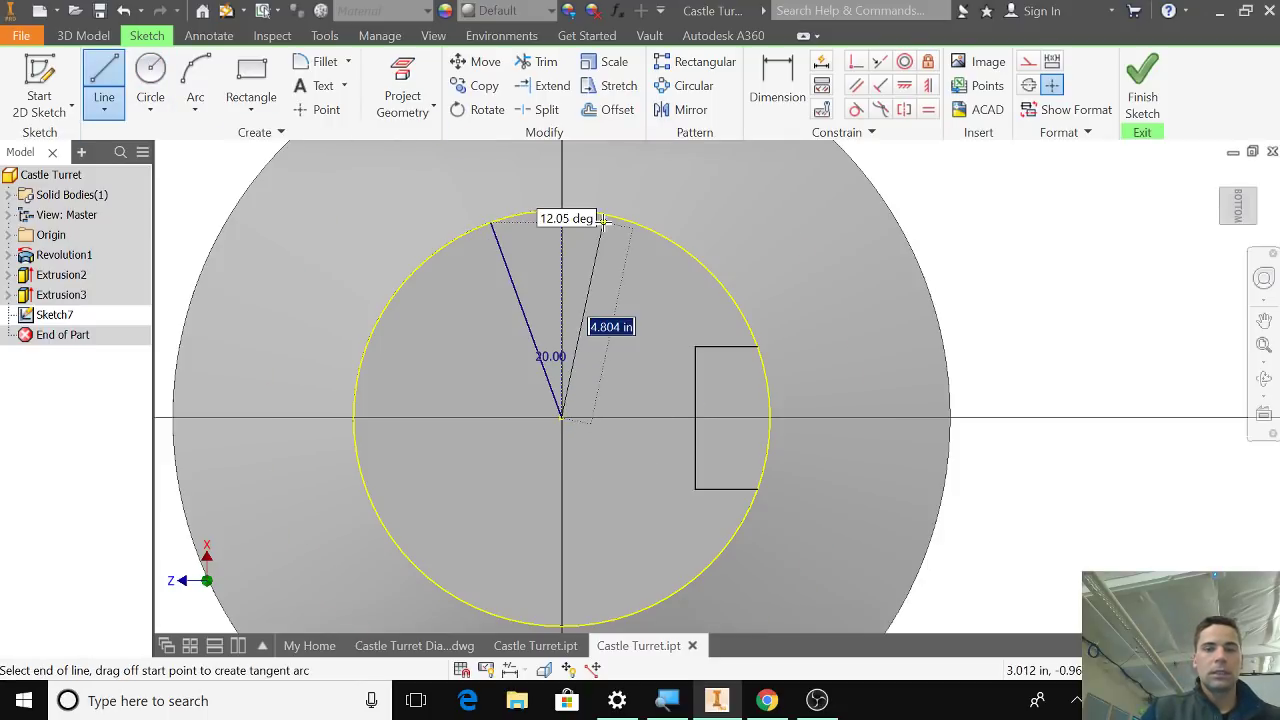
left_click(630, 222)
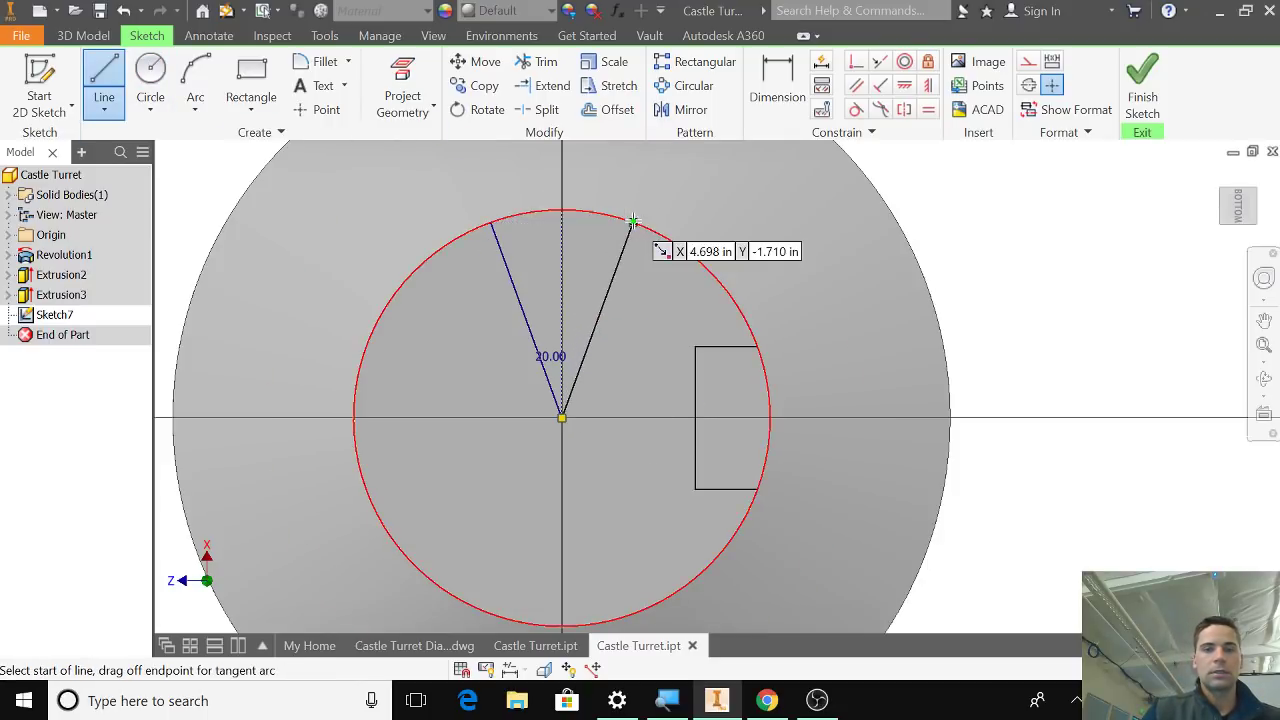
left_click(490, 222)
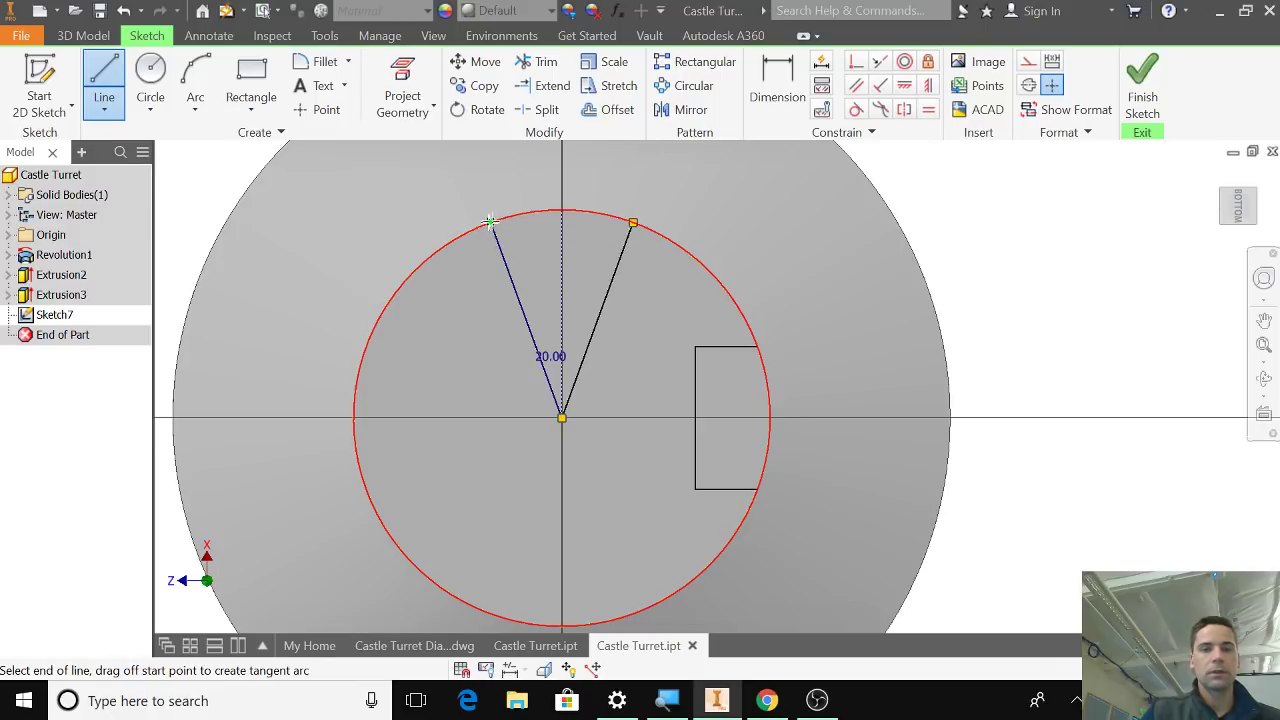
left_click(632, 222)
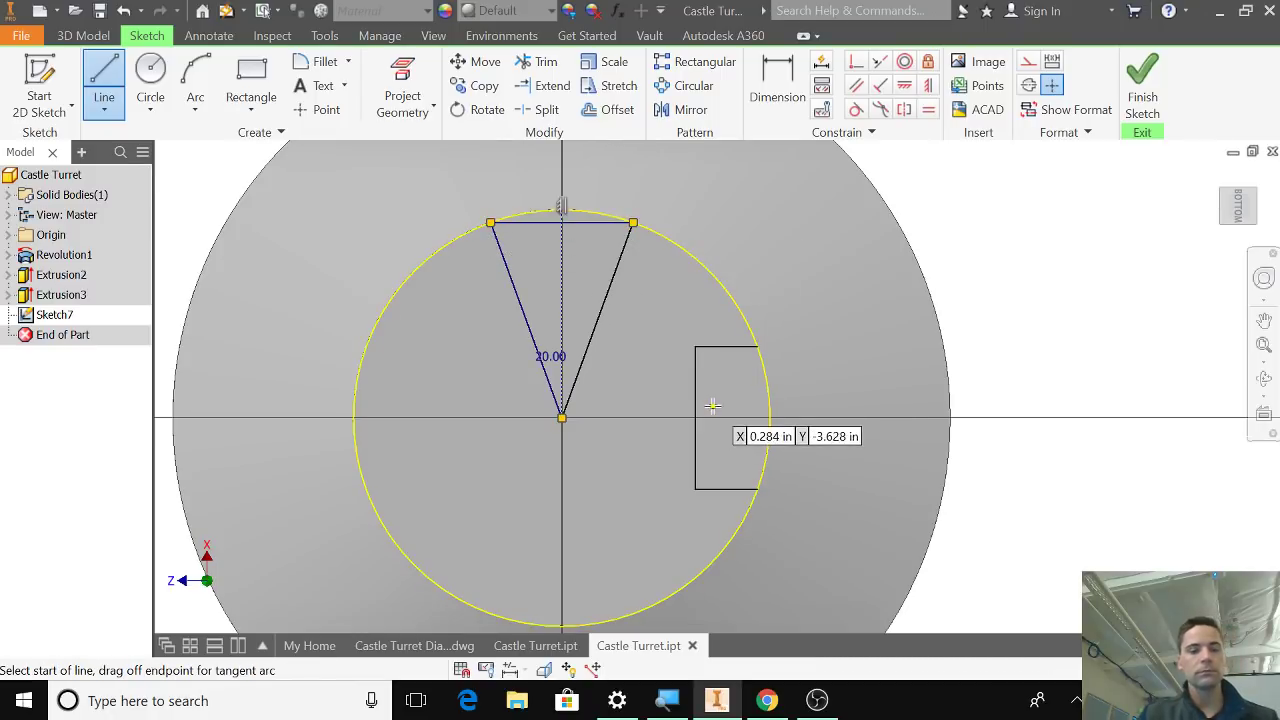
left_click(104, 85)
Draw a 1.5 in line down from the top-left corner, then across and up to close the box.
left_click(490, 222)
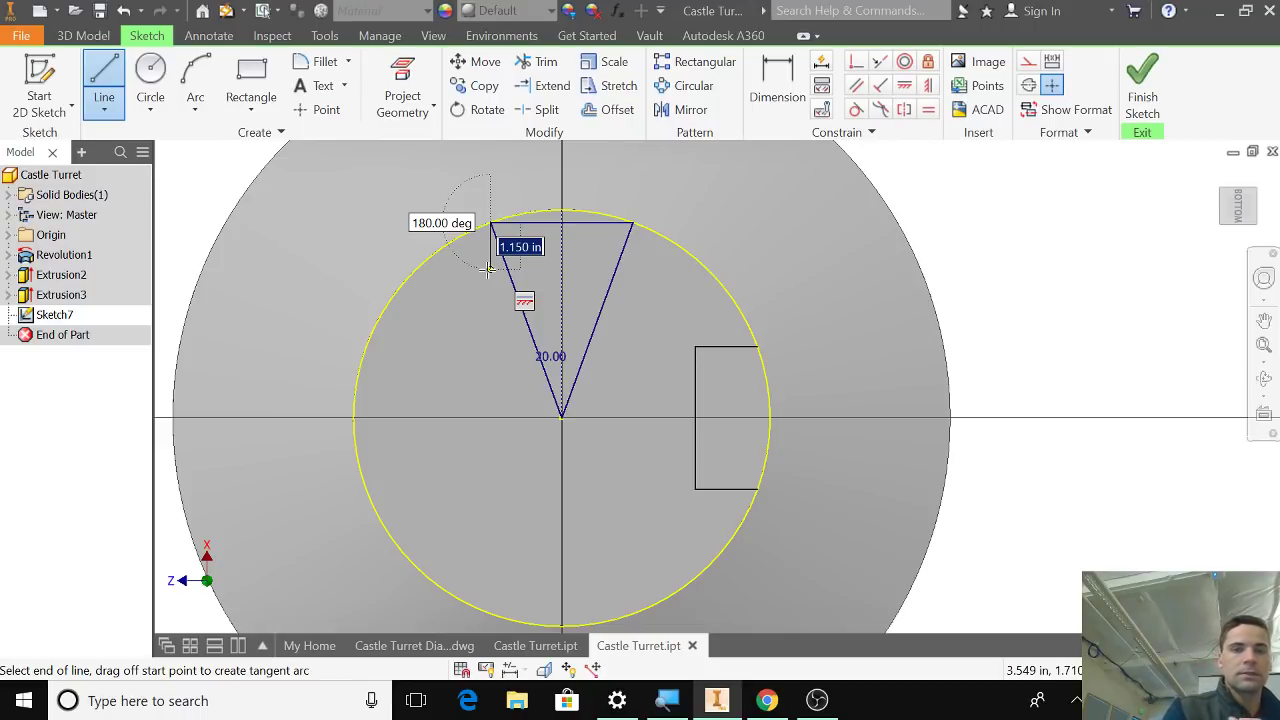
type("1")
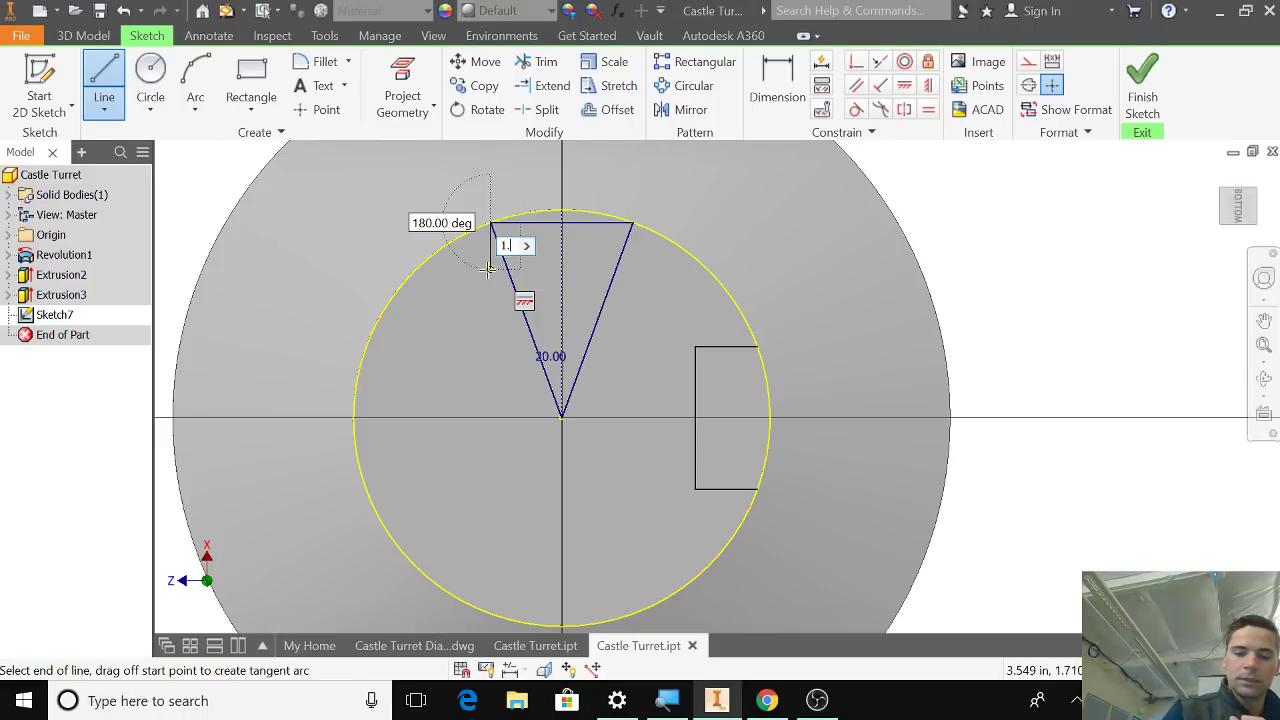
type(".5")
key("Tab")
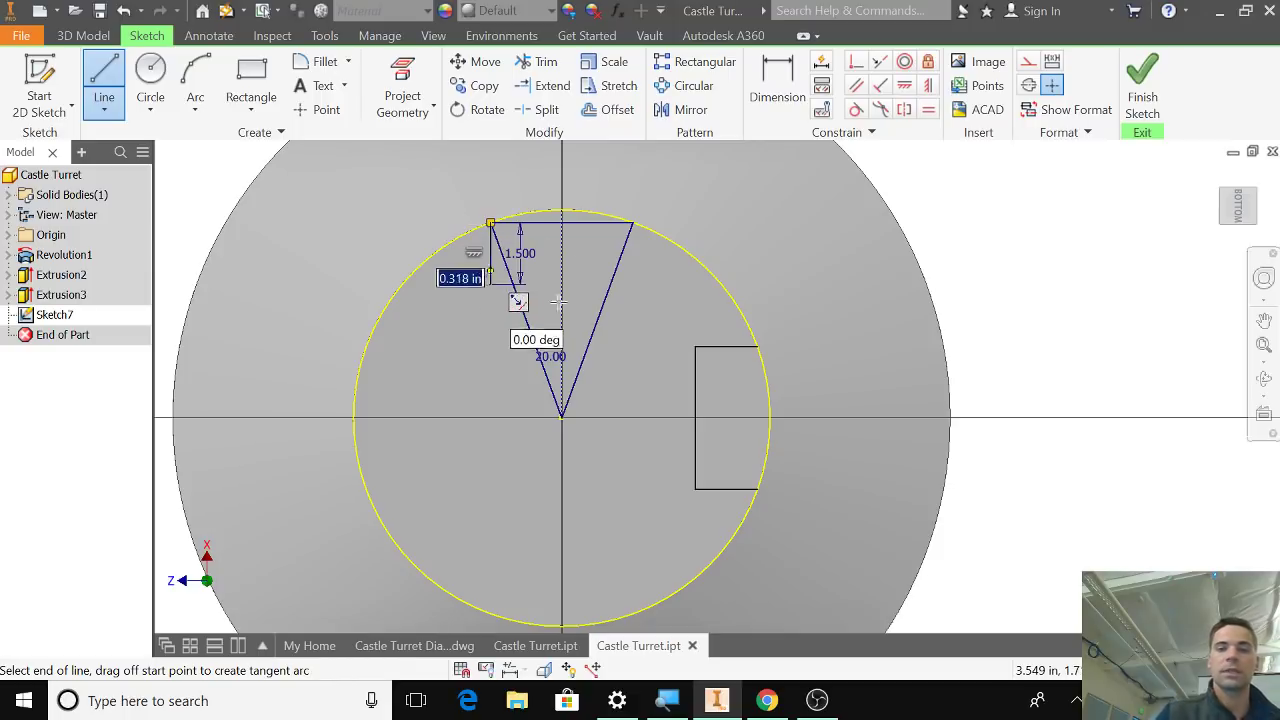
left_click(492, 288)
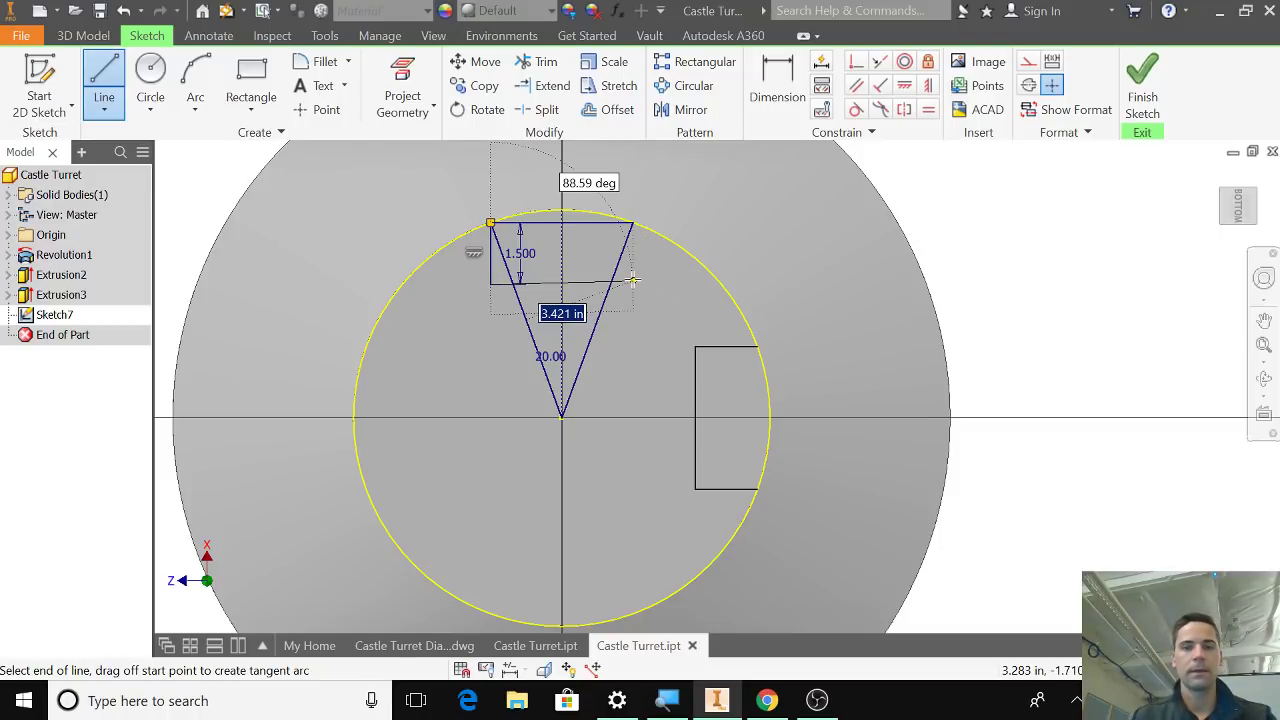
left_click(633, 284)
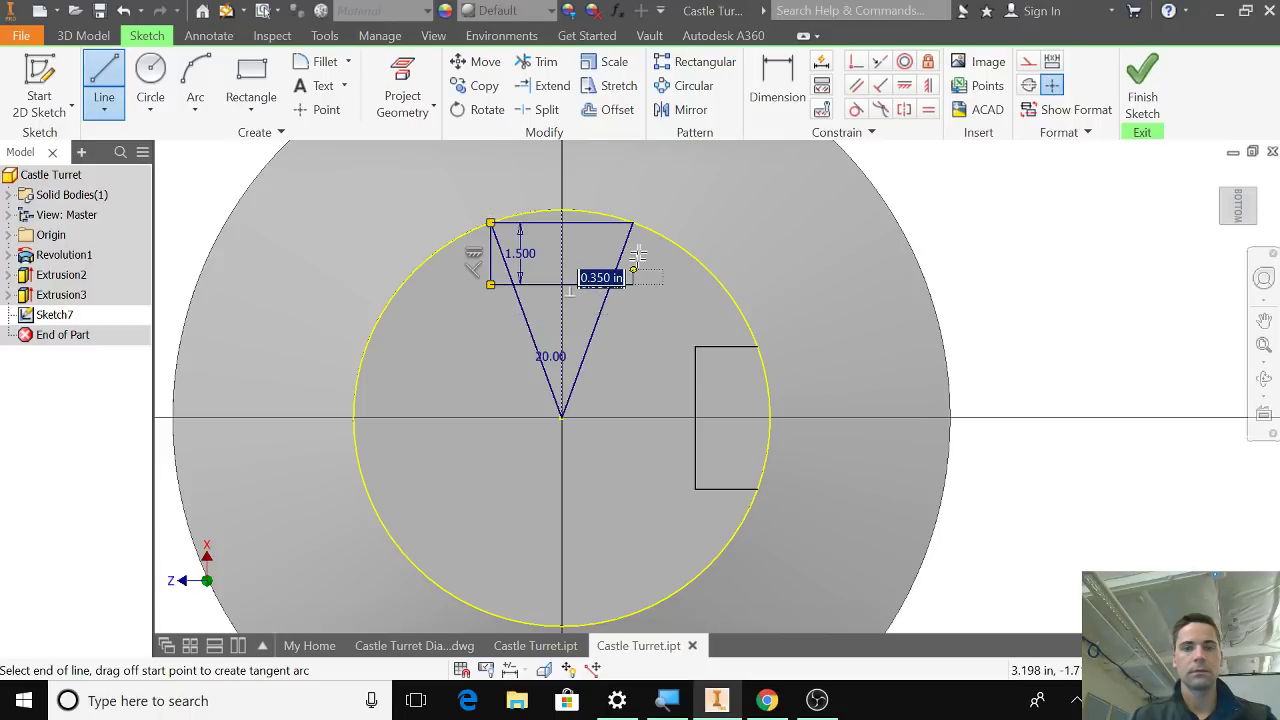
left_click(633, 222)
key("Escape")
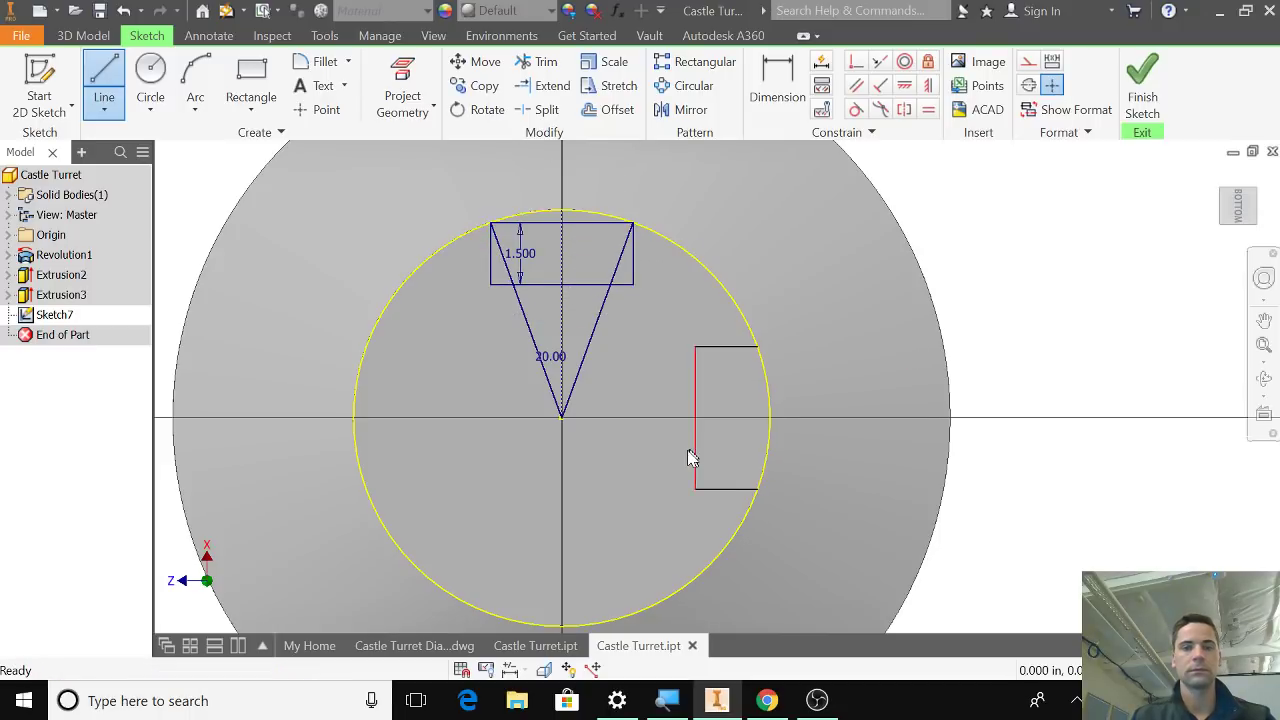
Delete the 1.500 and 20.00 dimensions and the vertical centre line.
right_click(525, 228)
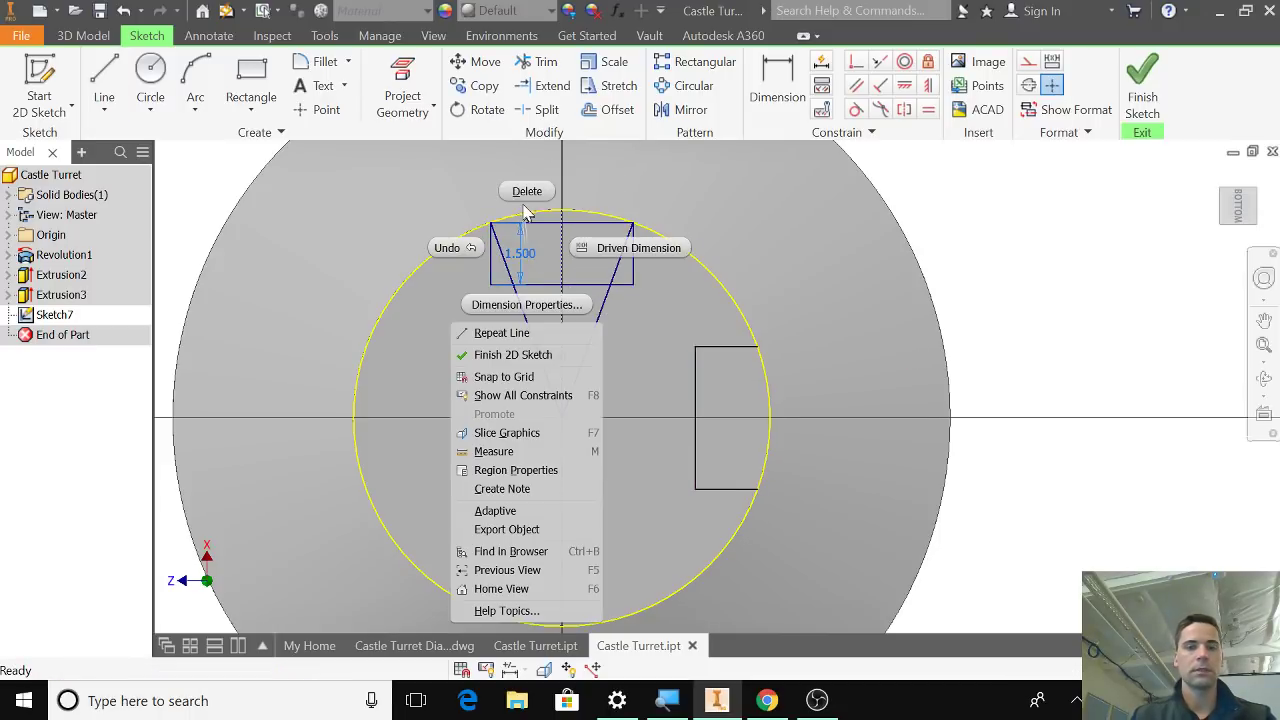
left_click(527, 194)
right_click(550, 358)
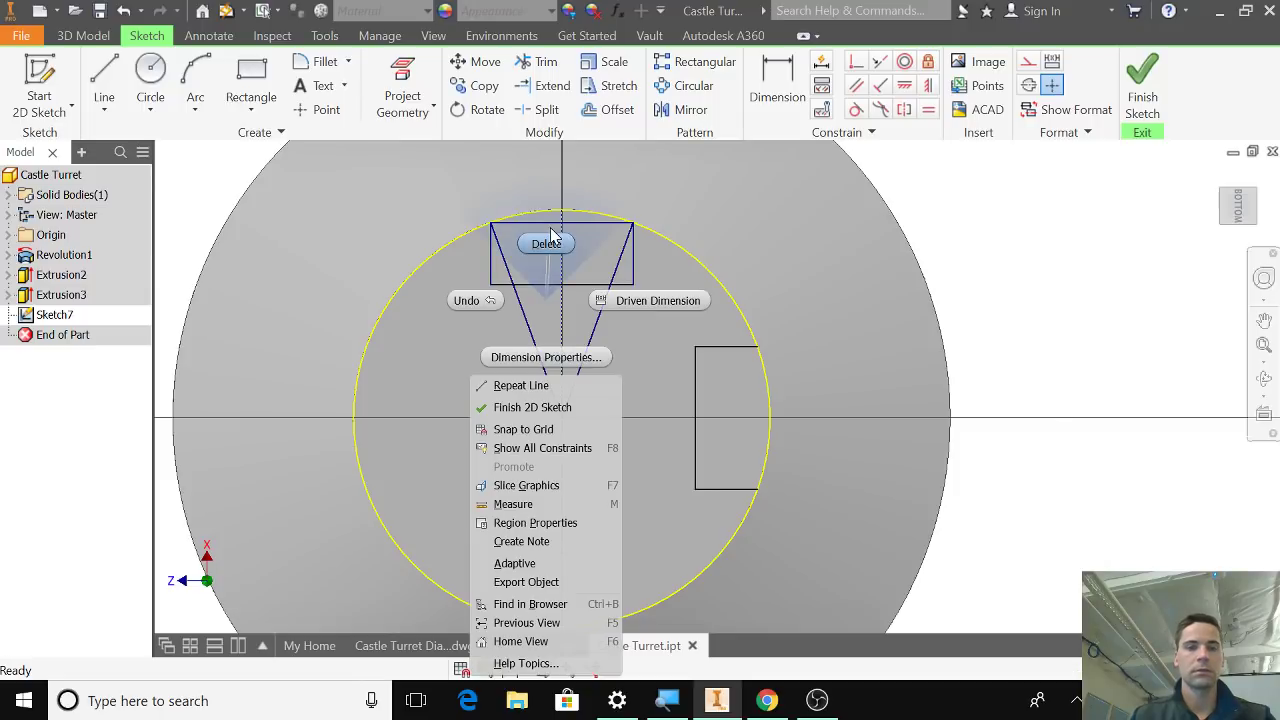
left_click(572, 258)
right_click(564, 186)
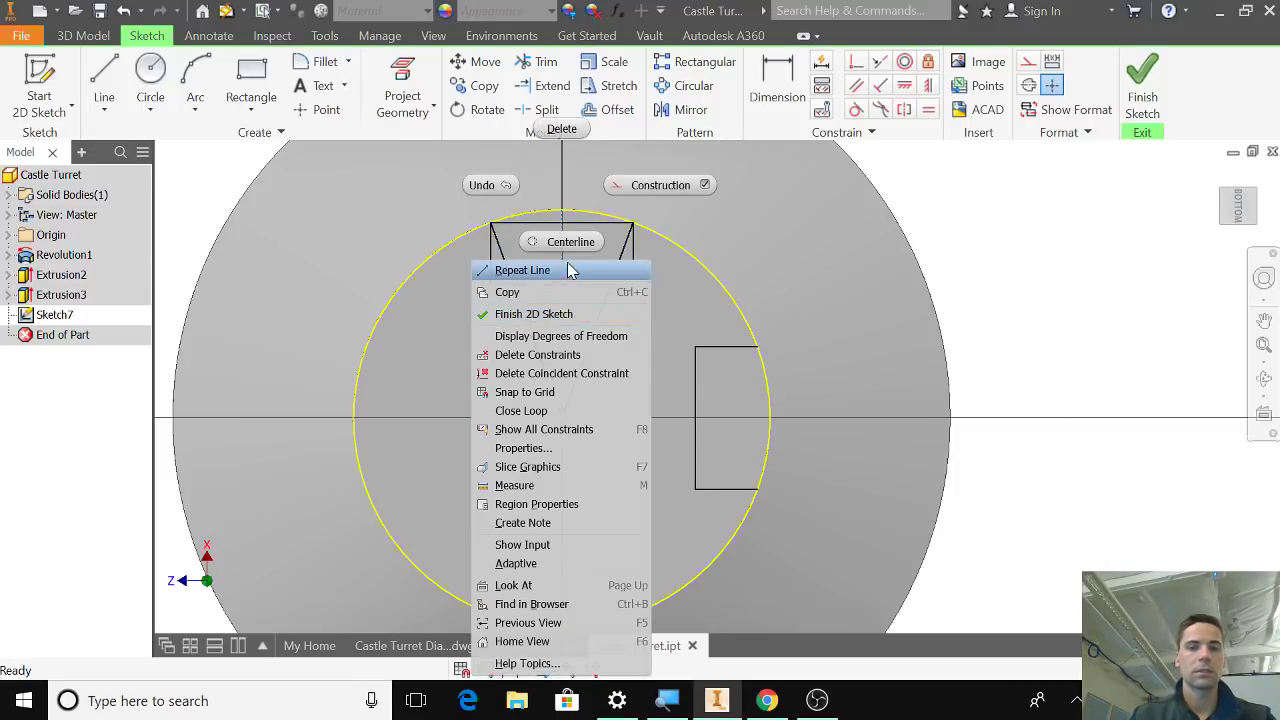
left_click(566, 126)
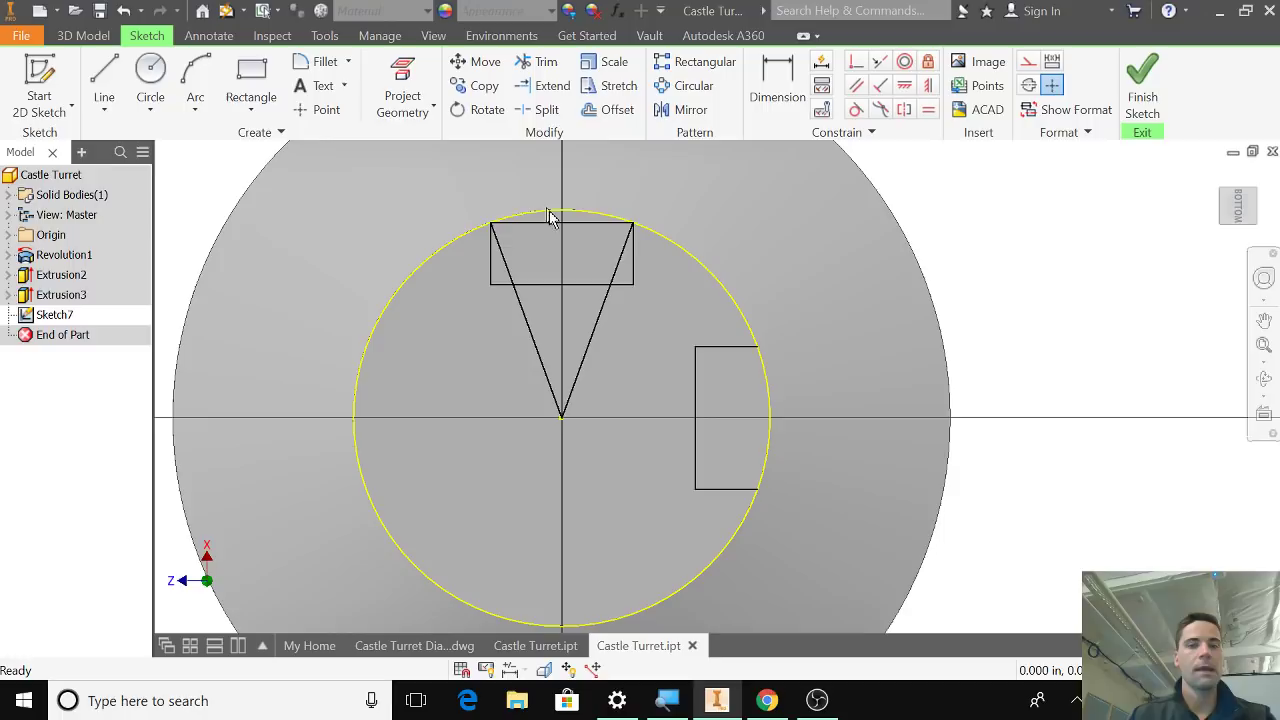
Trim the triangle's diagonals and the rectangle's top edge, leaving the notch on the arc.
left_click(546, 63)
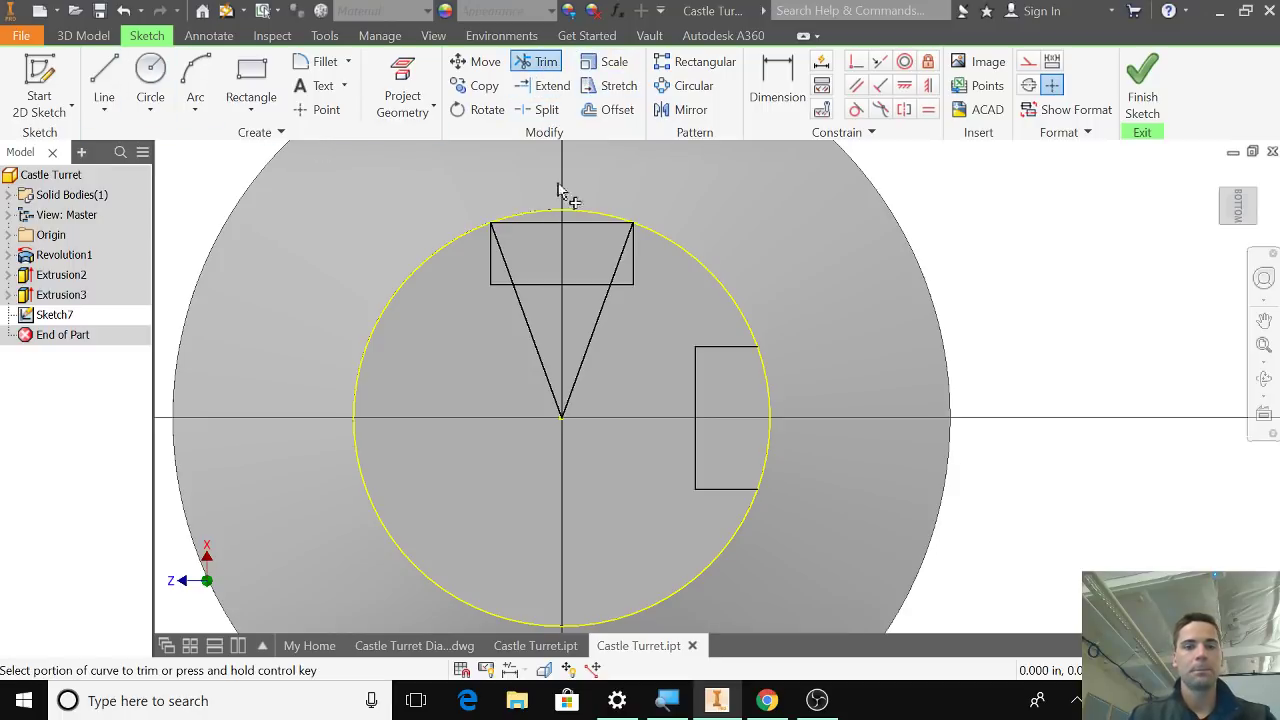
left_click(522, 306)
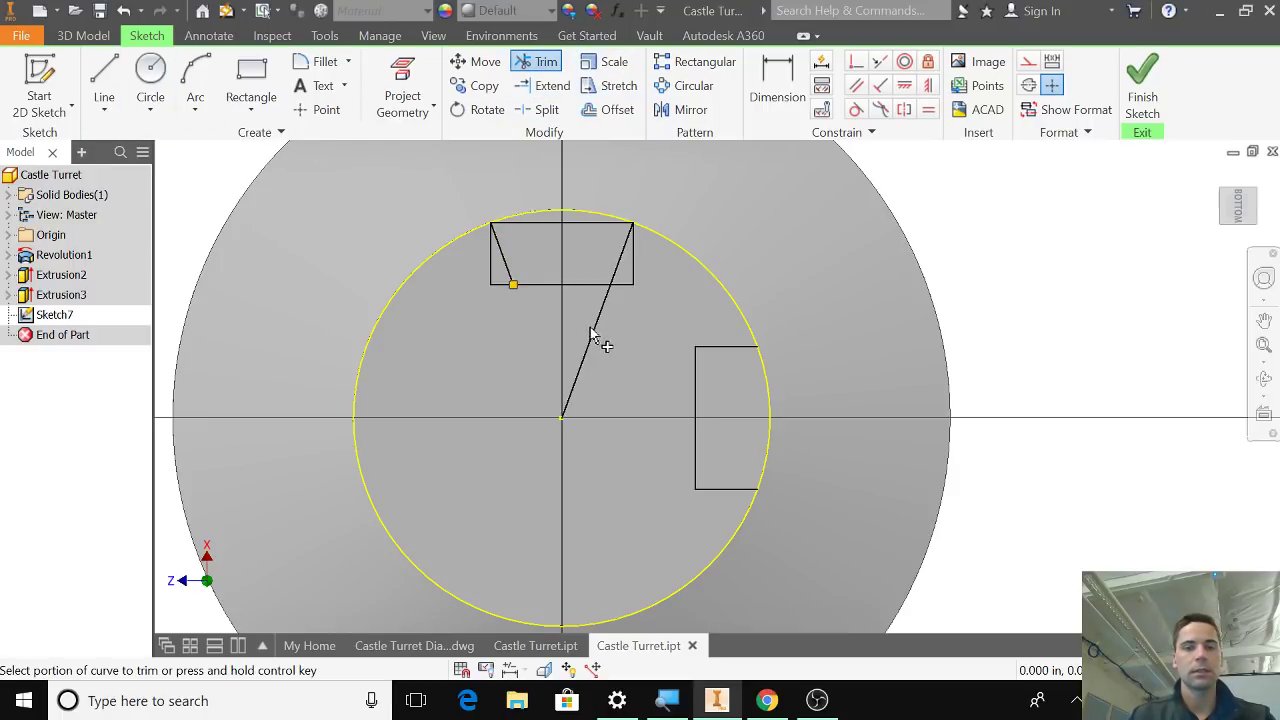
left_click(591, 338)
left_click(620, 260)
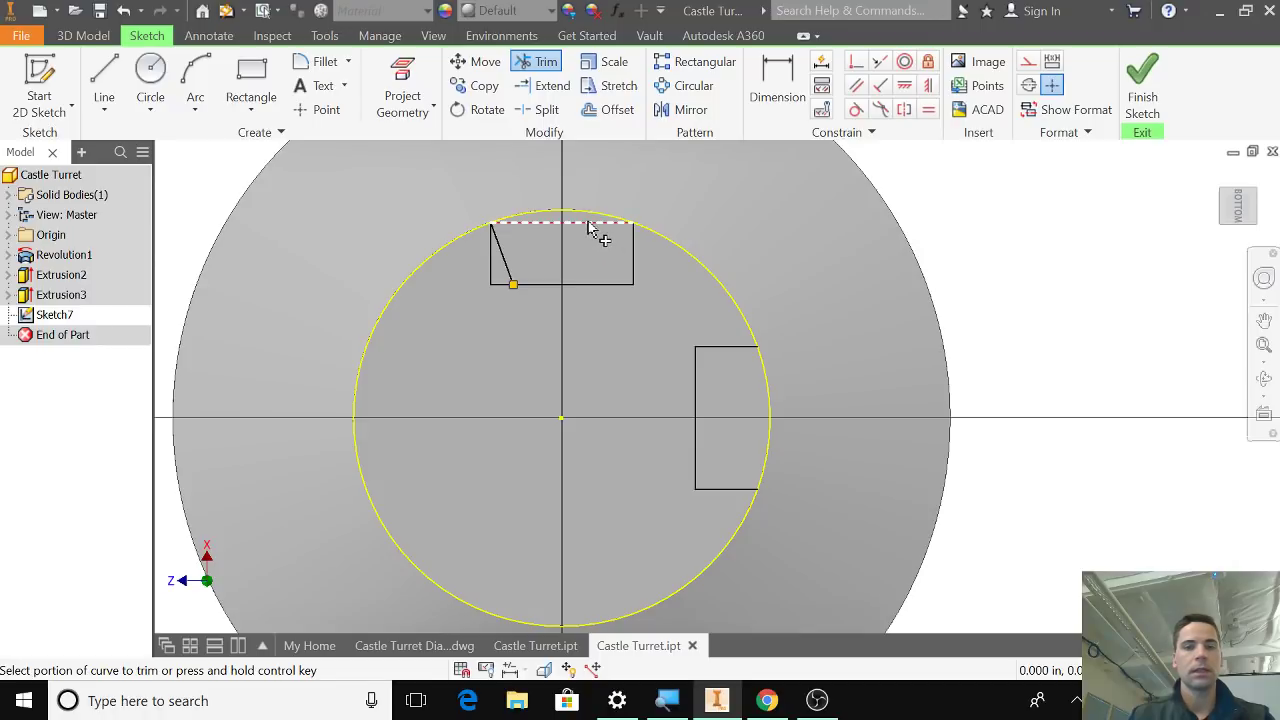
left_click(588, 223)
left_click(504, 266)
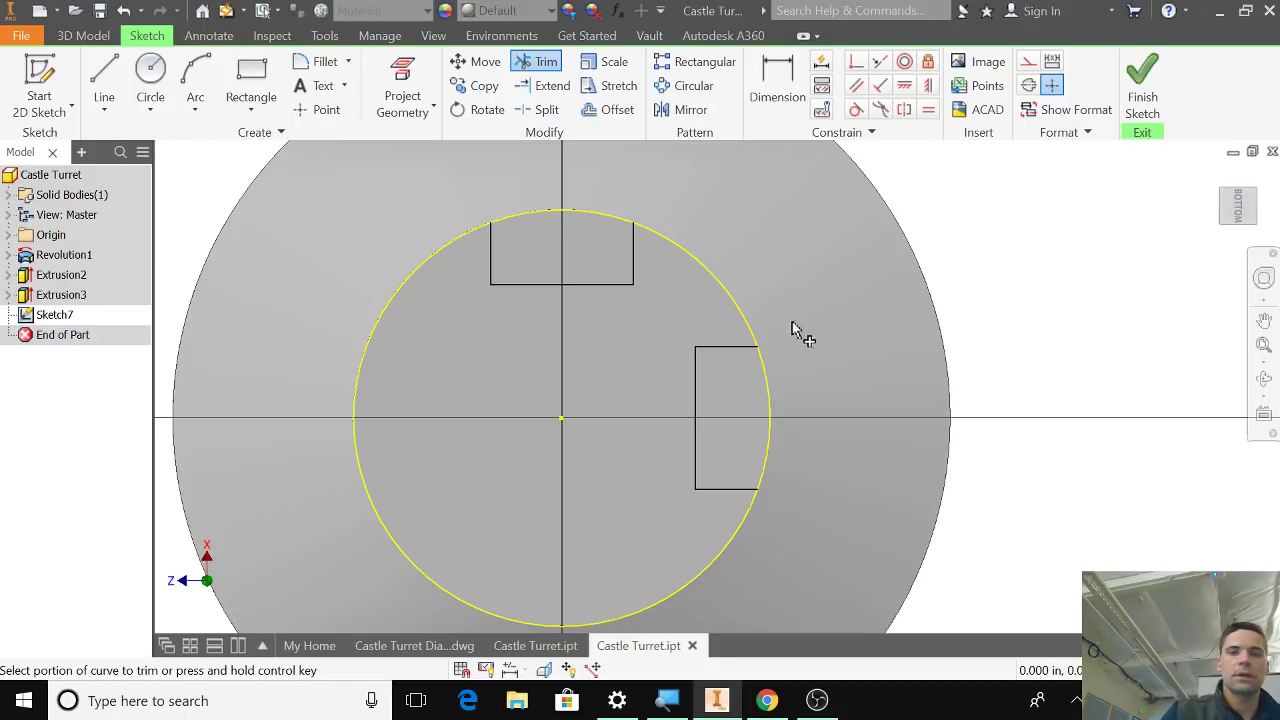
Finish the sketch and extrude the notch profile as a 25.0 in cut up the shaft.
left_click(1143, 95)
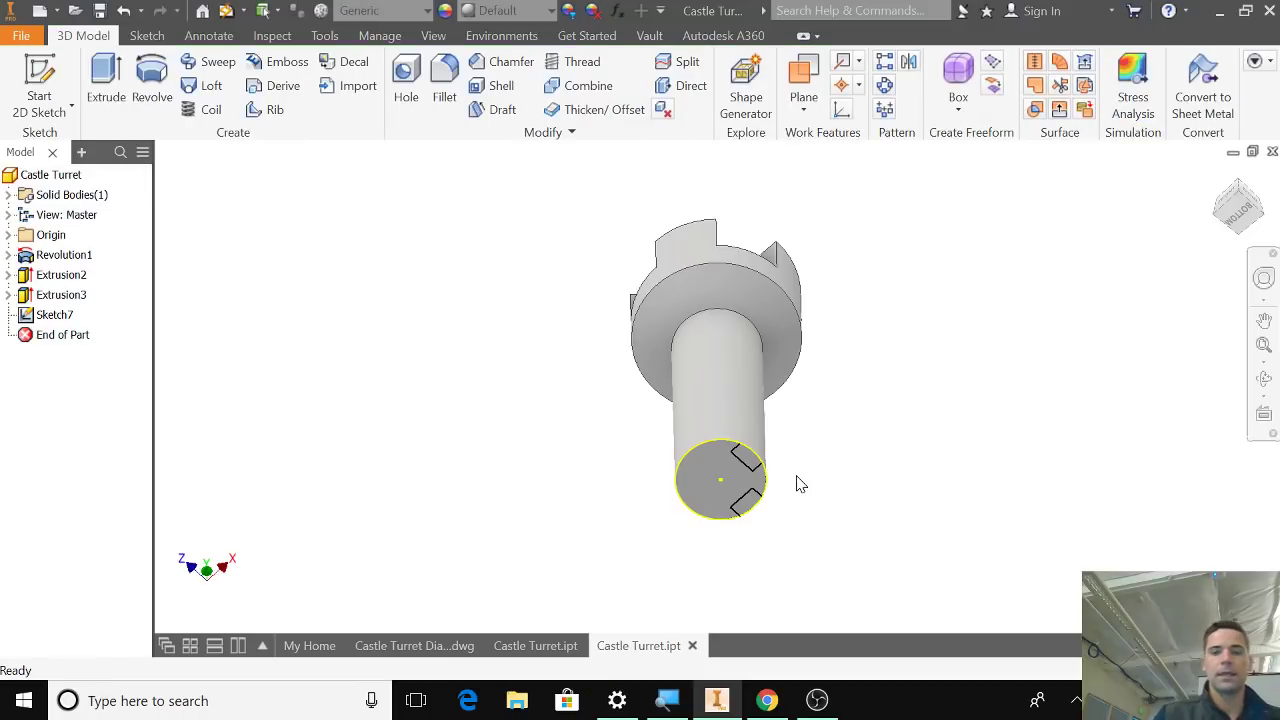
left_click(112, 78)
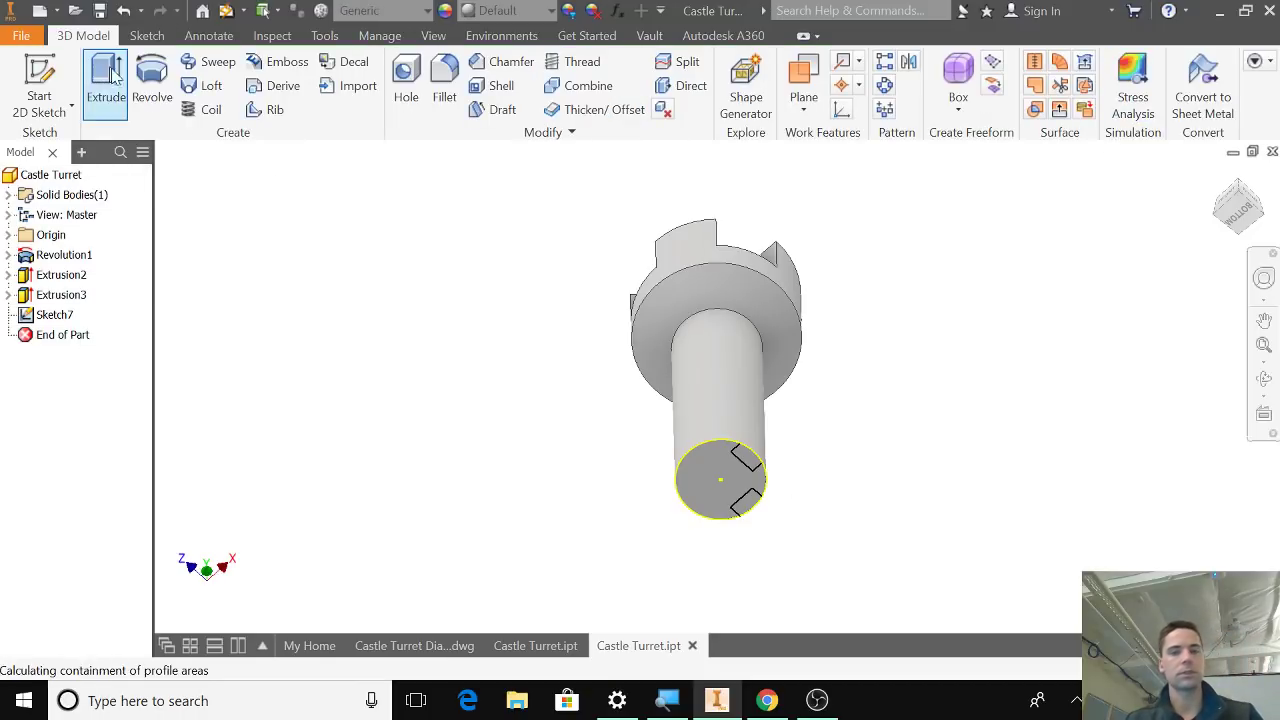
left_click(752, 498)
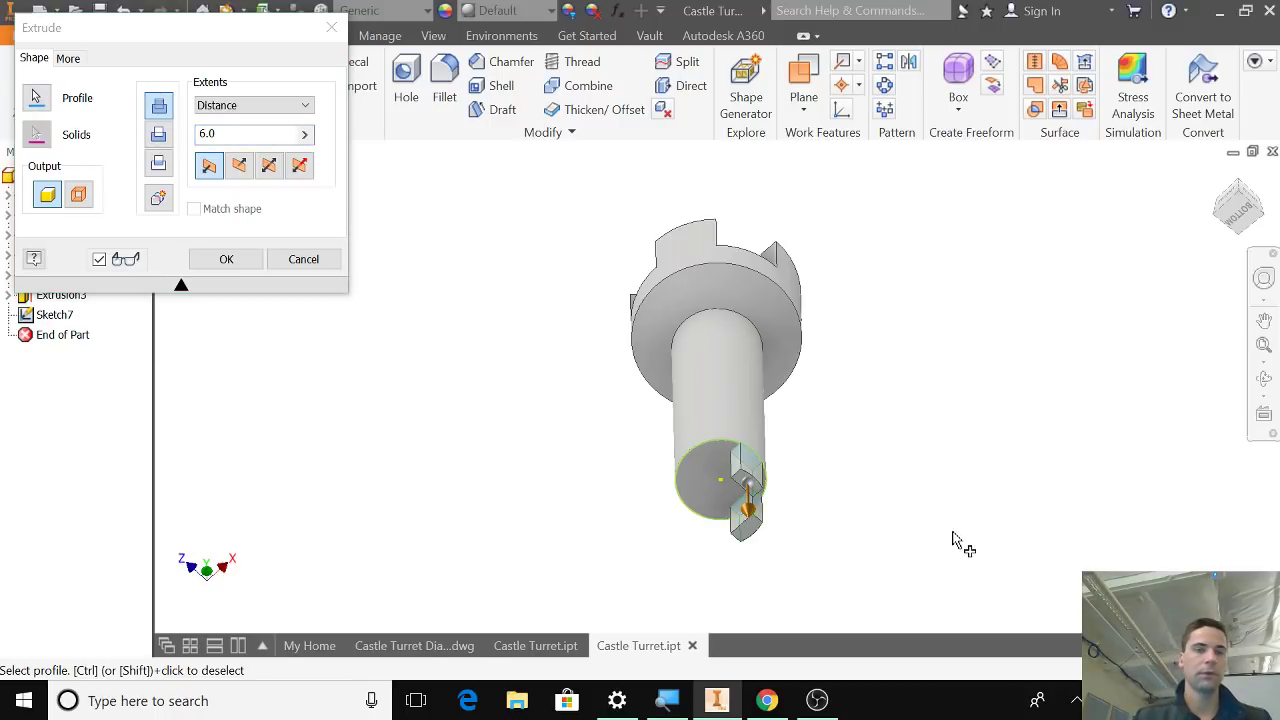
left_click(241, 167)
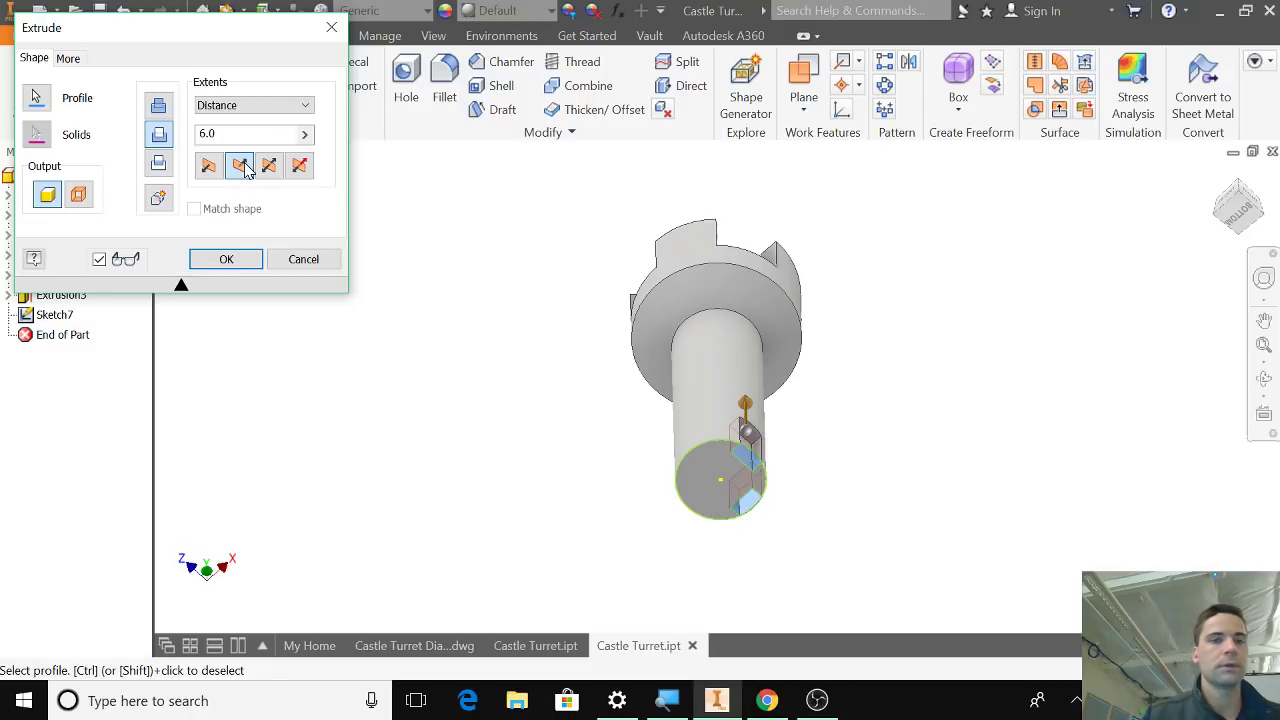
double_click(229, 133)
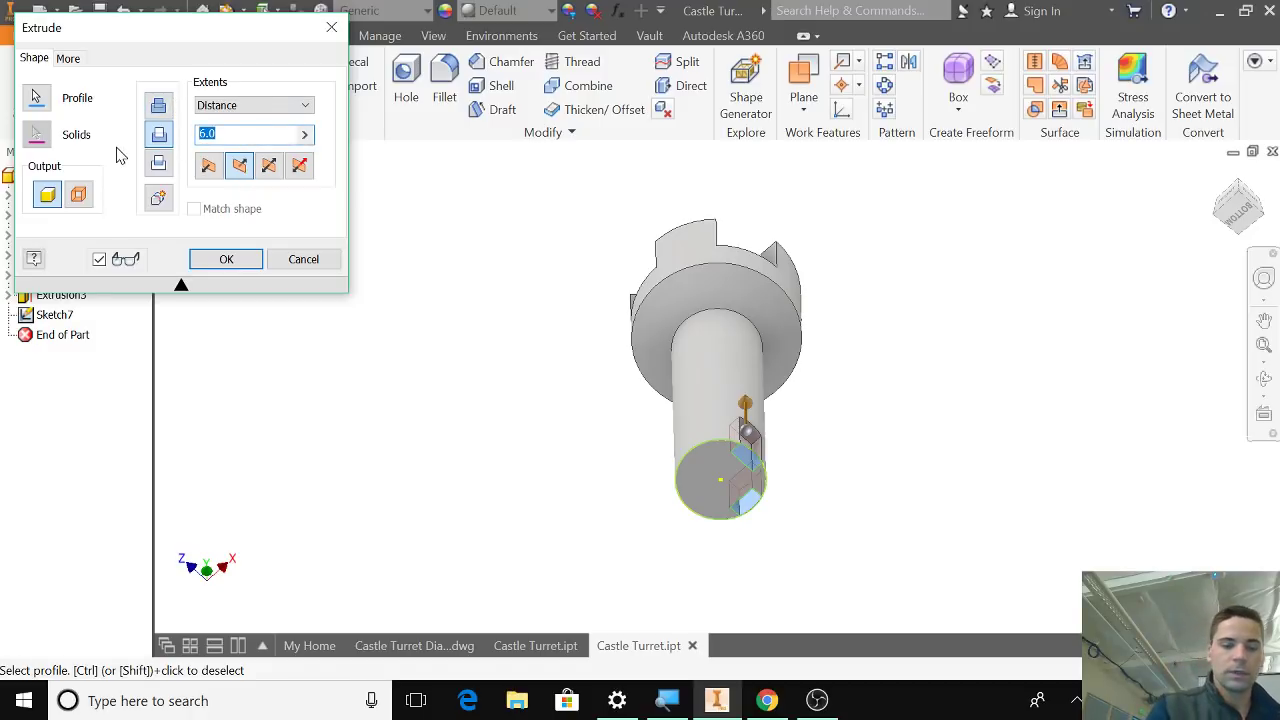
type("25.0")
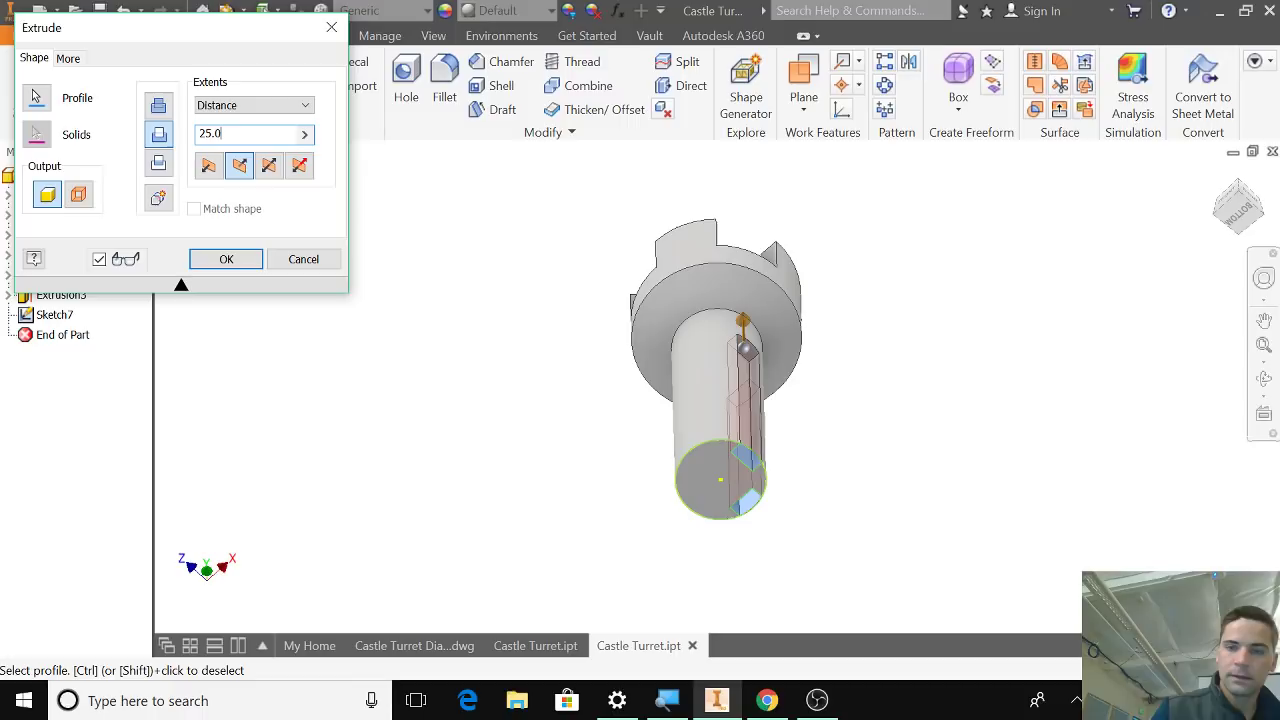
key("F4")
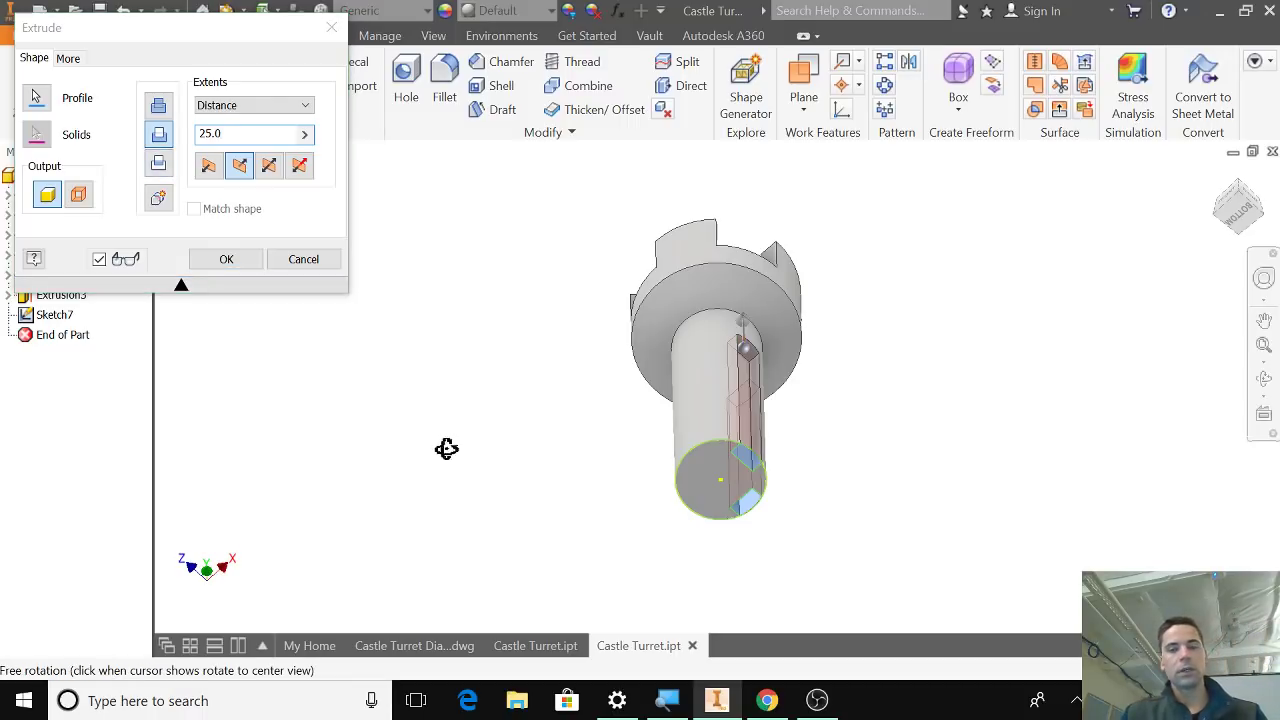
left_click_drag(446, 448, 334, 514)
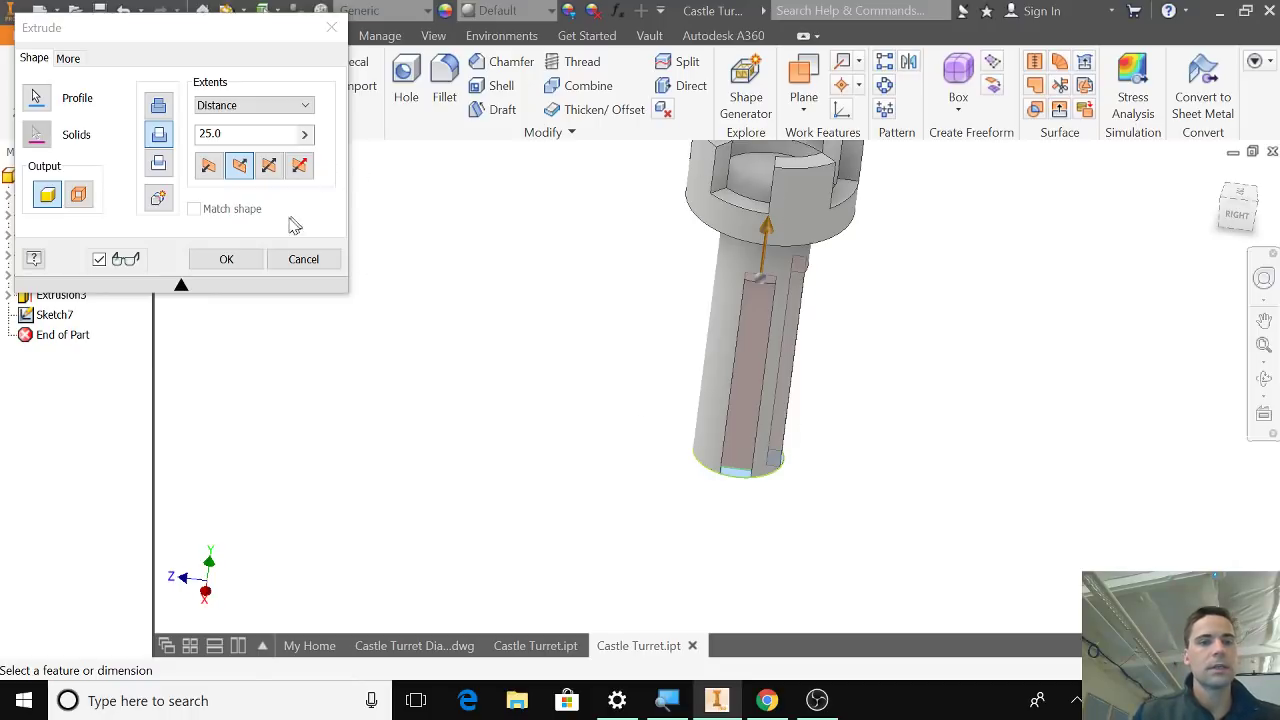
Apply the 25 in notch cut and return to the home view.
left_click(227, 260)
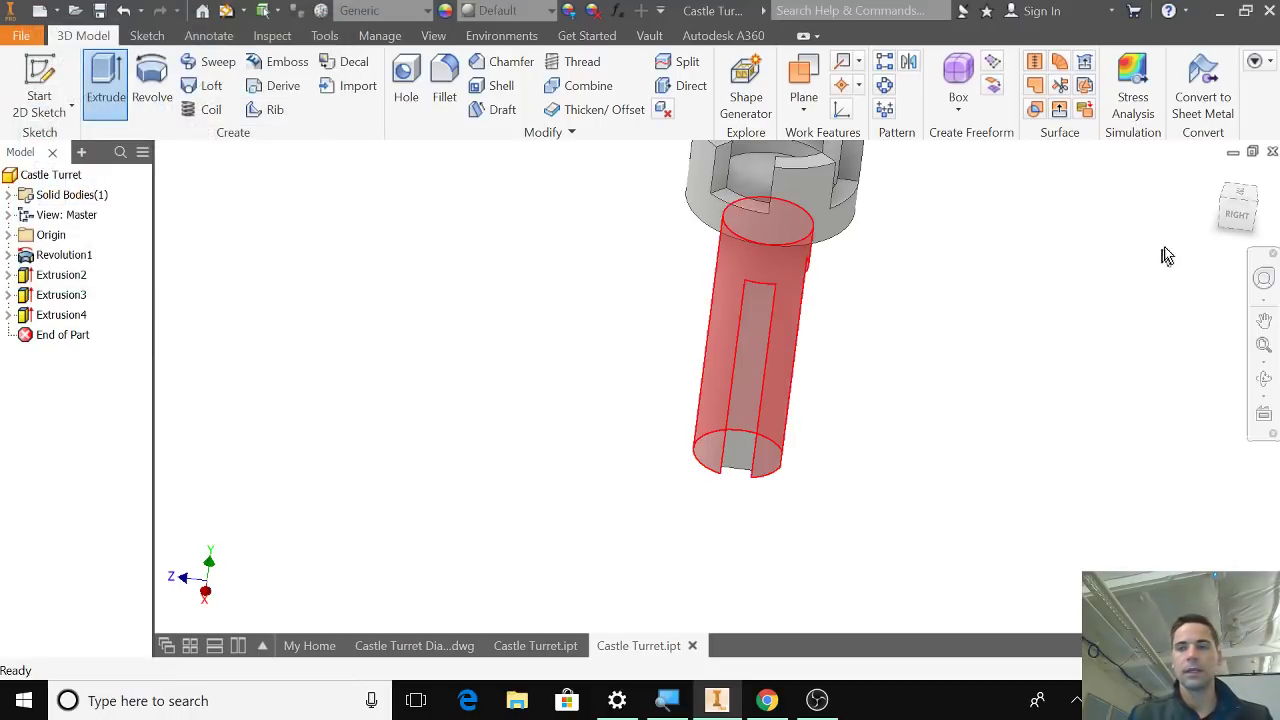
left_click(1218, 177)
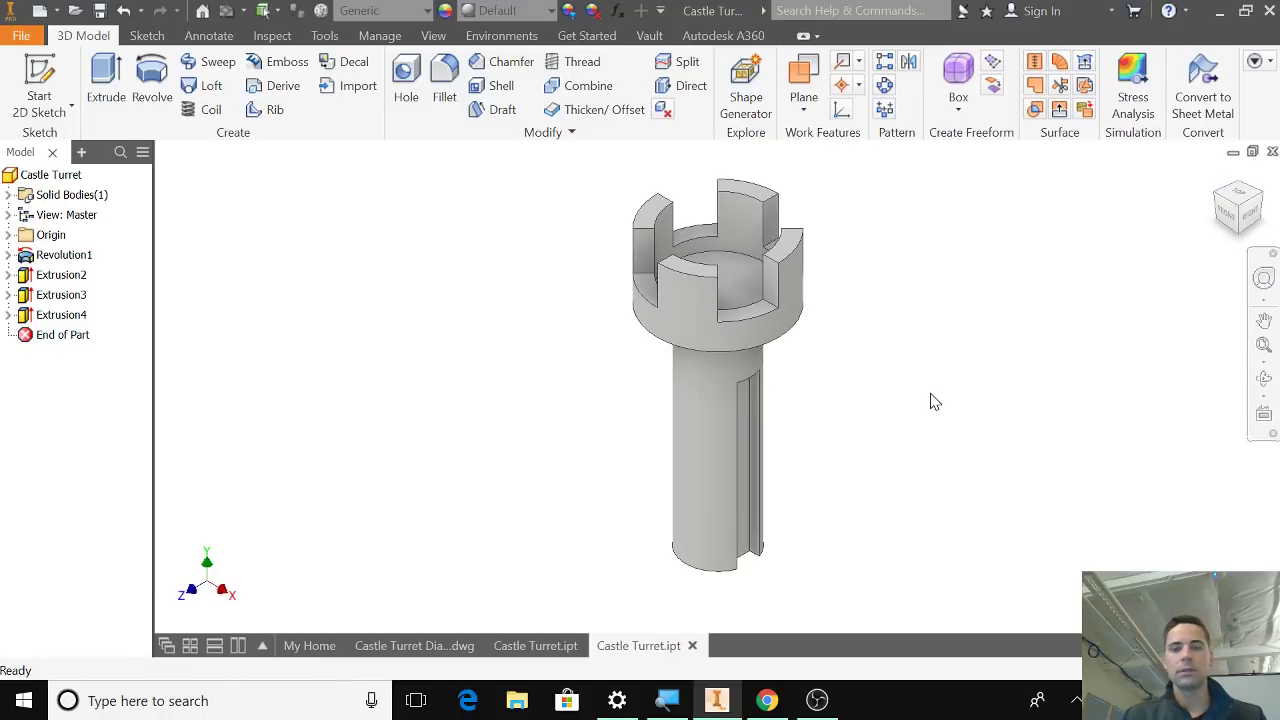
middle_click_drag(935, 404, 871, 389, "shift")
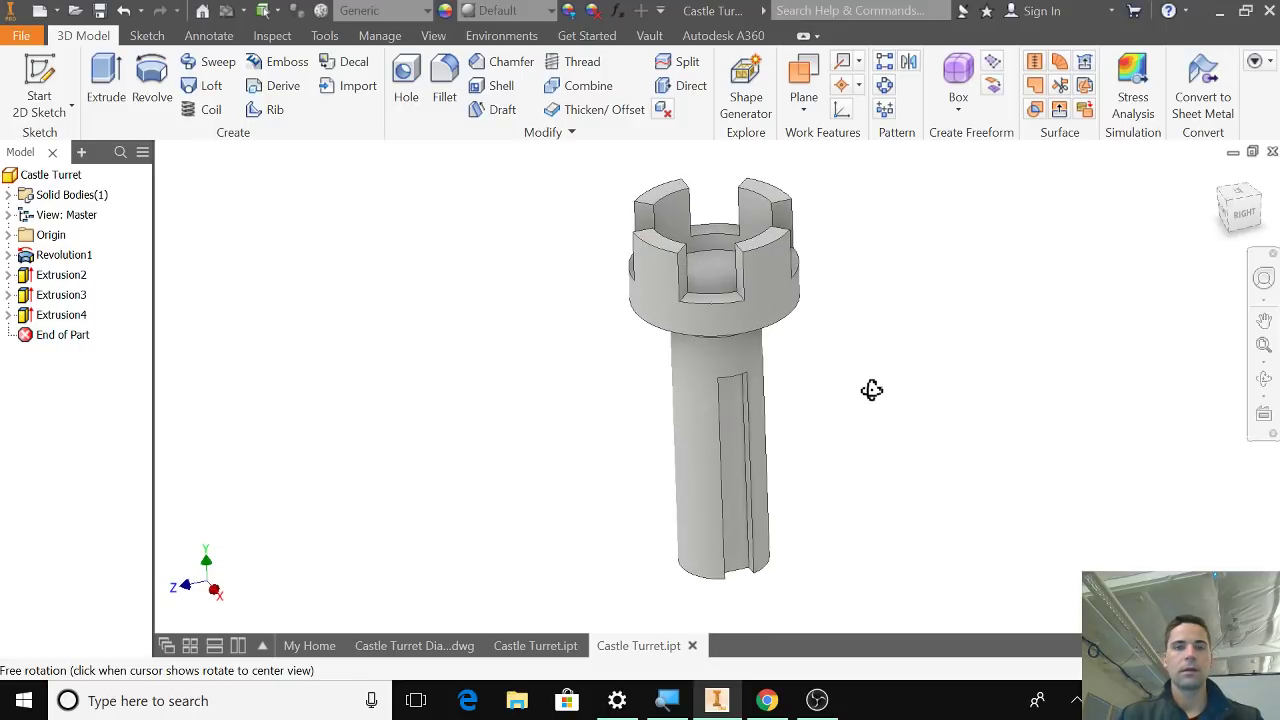
Recolour the turret body bright green (RGB 38, 255, 0) with Adjust Appearance.
left_click(552, 11)
left_click(417, 521)
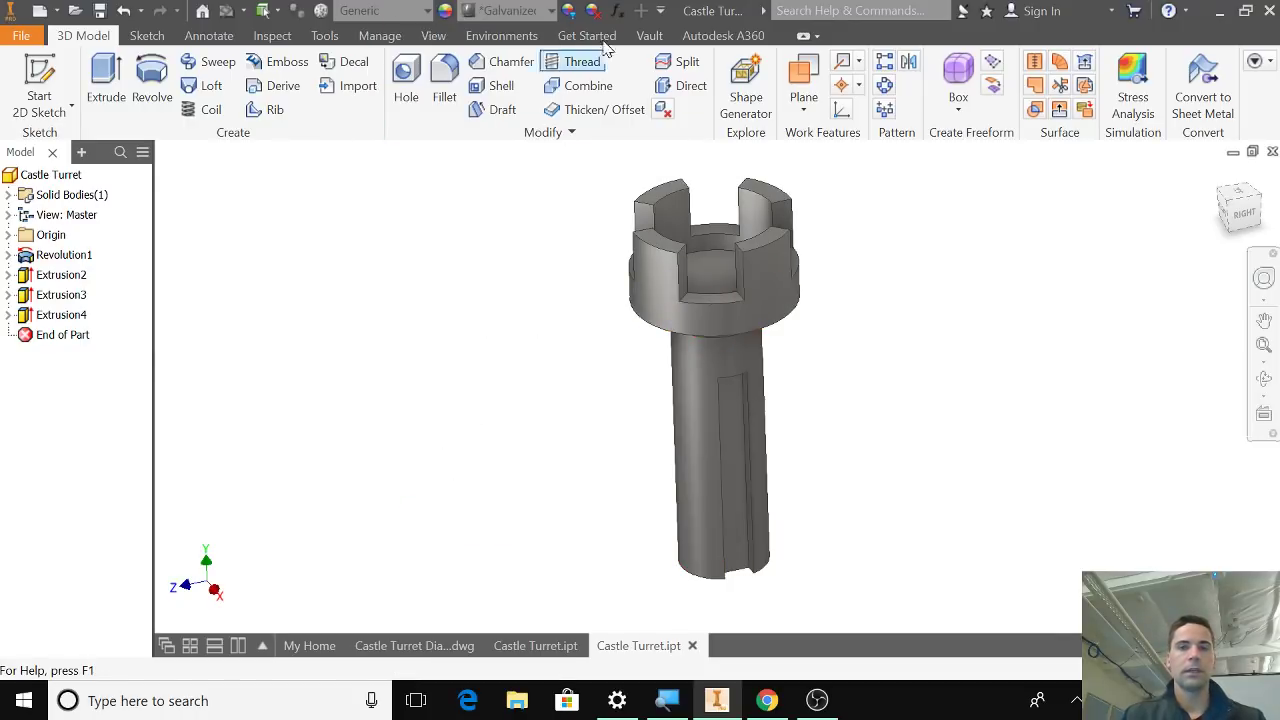
left_click(568, 10)
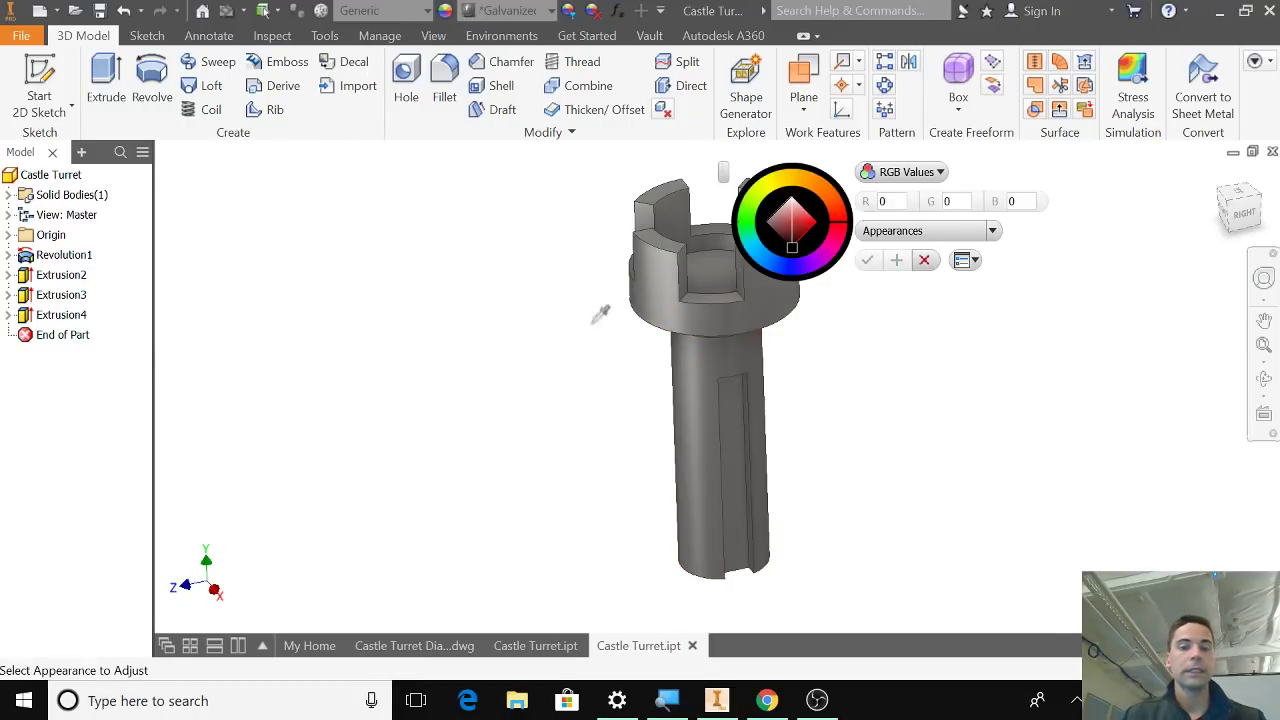
left_click(752, 320)
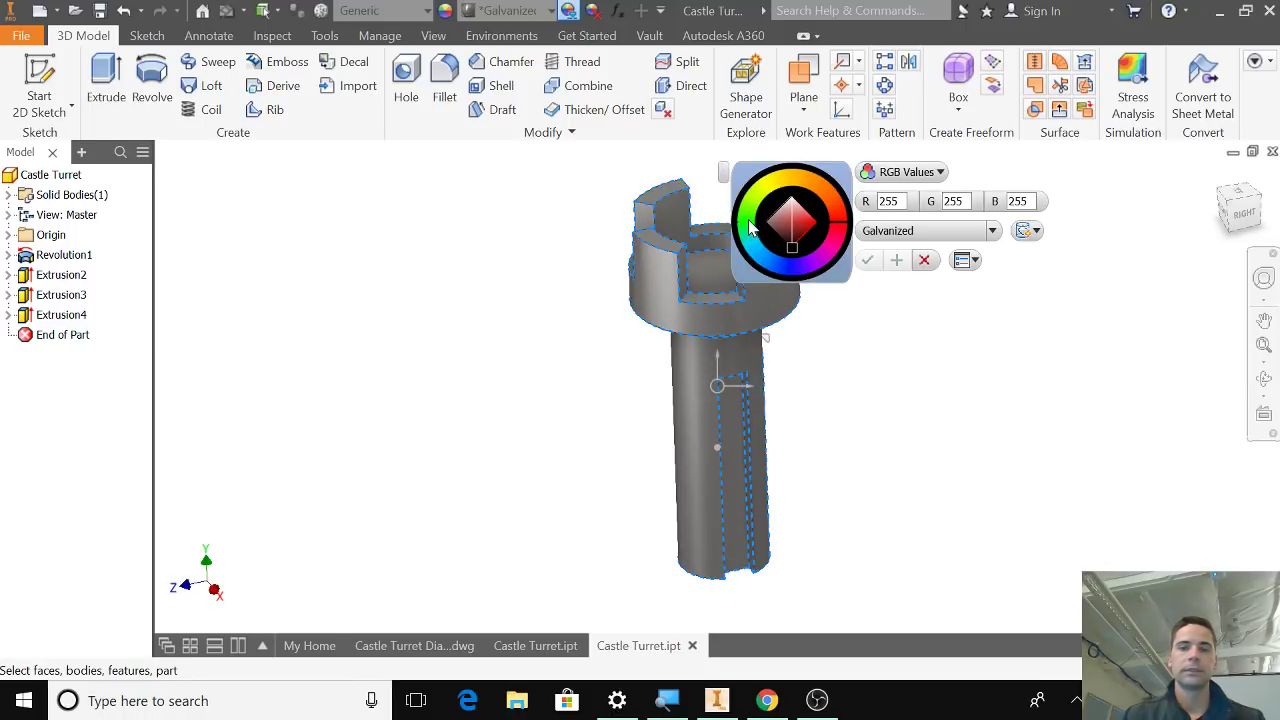
left_click(749, 224)
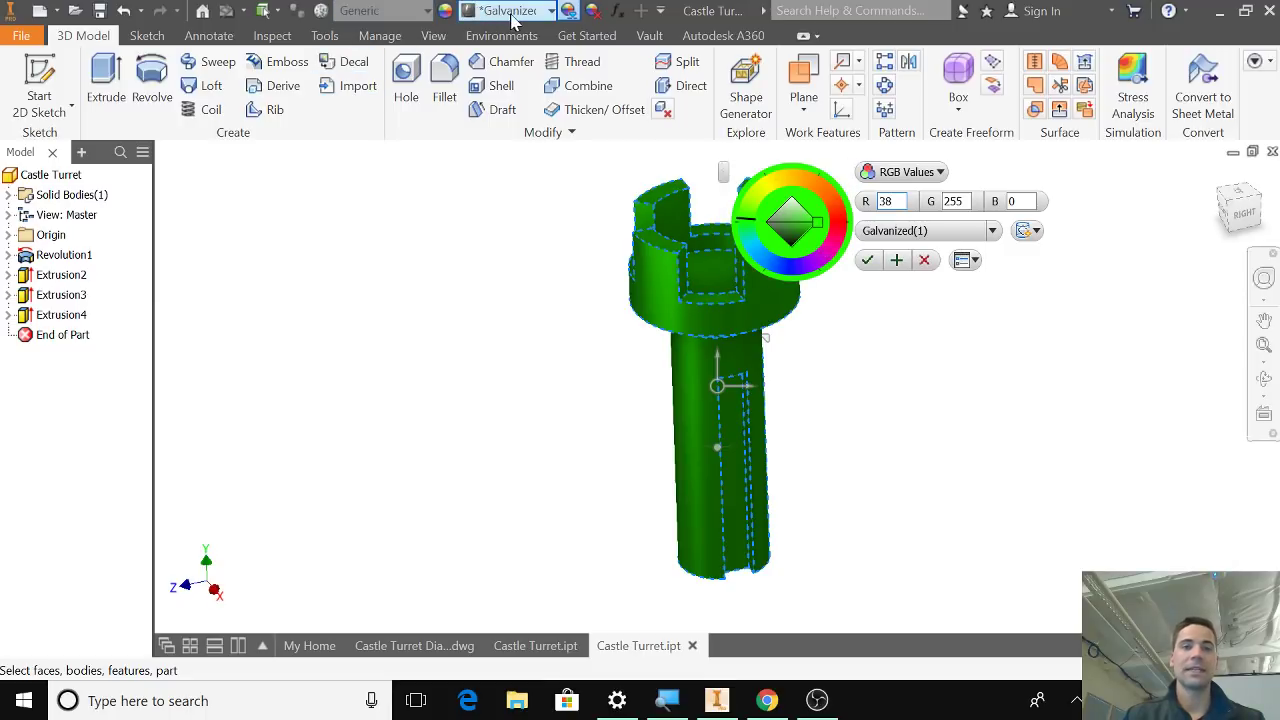
left_click(876, 264)
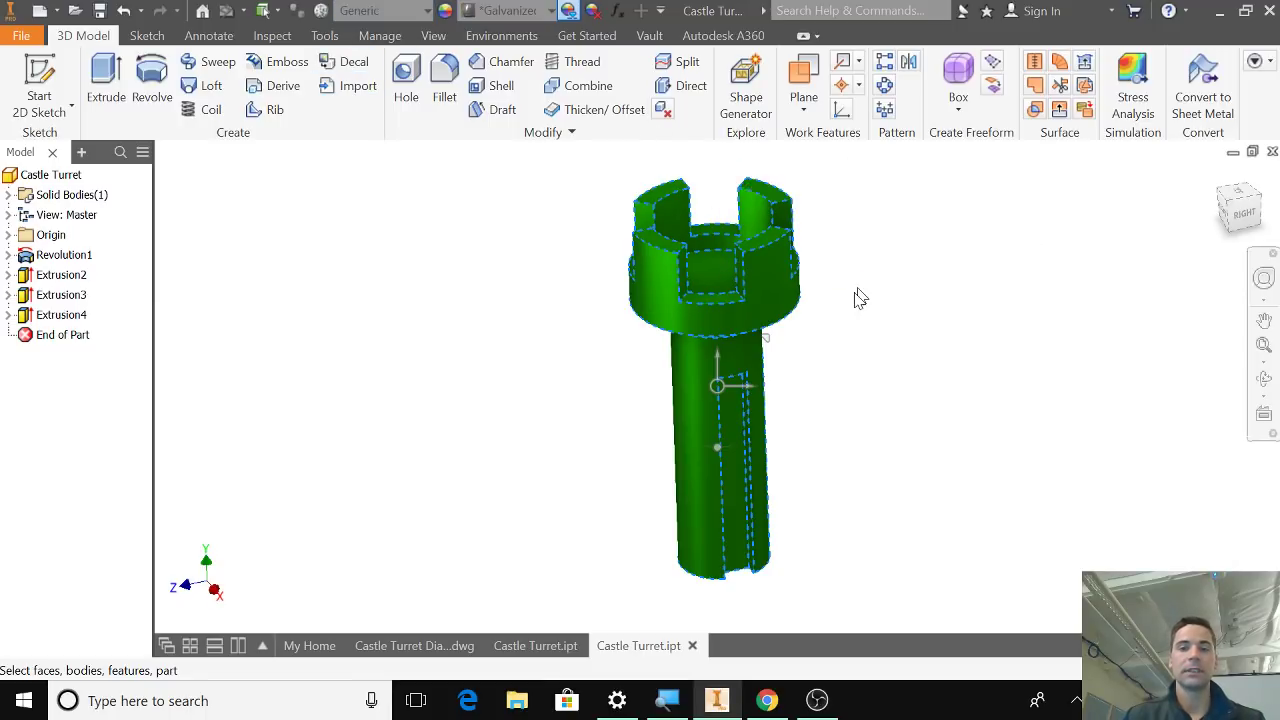
middle_click_drag(857, 420, 774, 409, "shift")
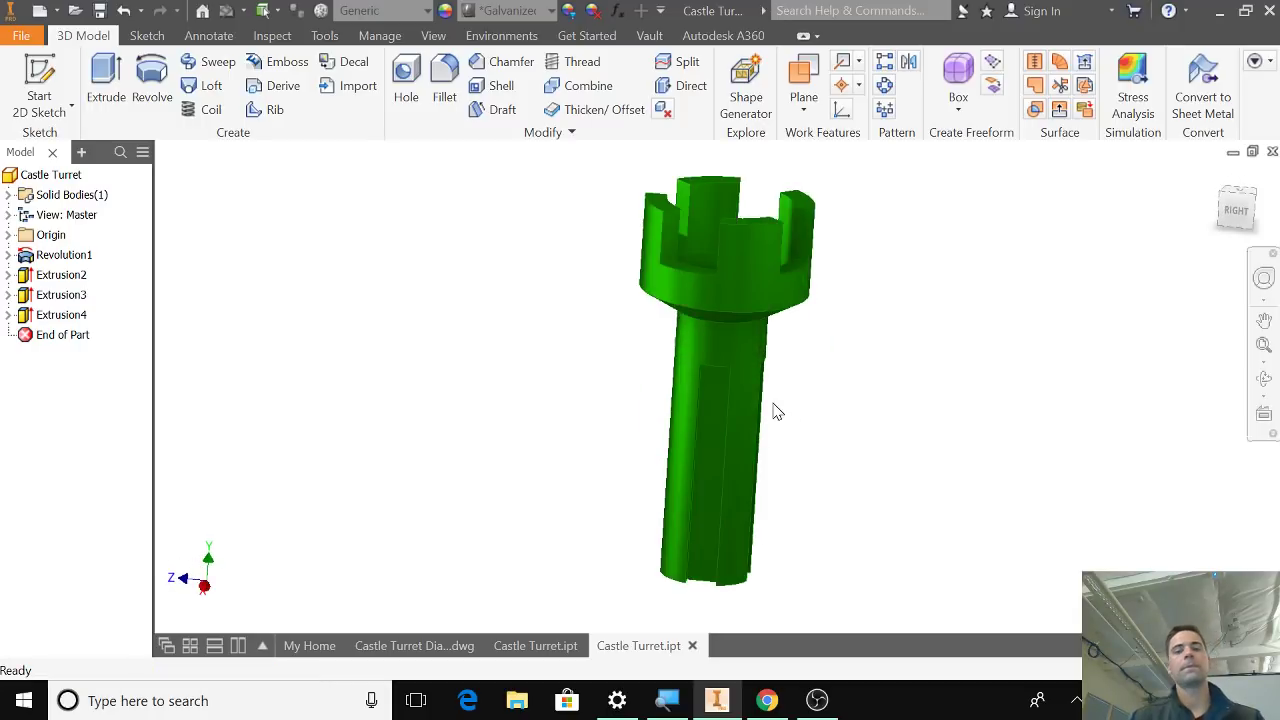
Save the finished green Castle Turret part with its two shaft slots.
left_click(99, 13)
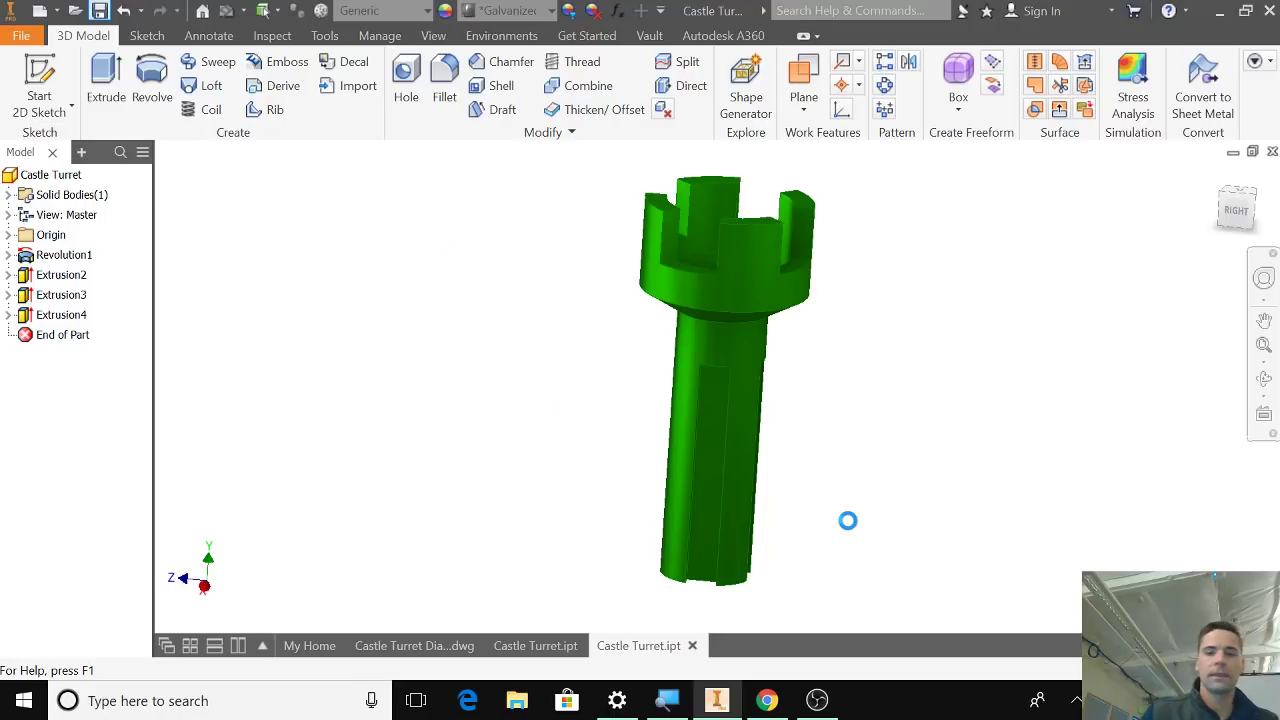